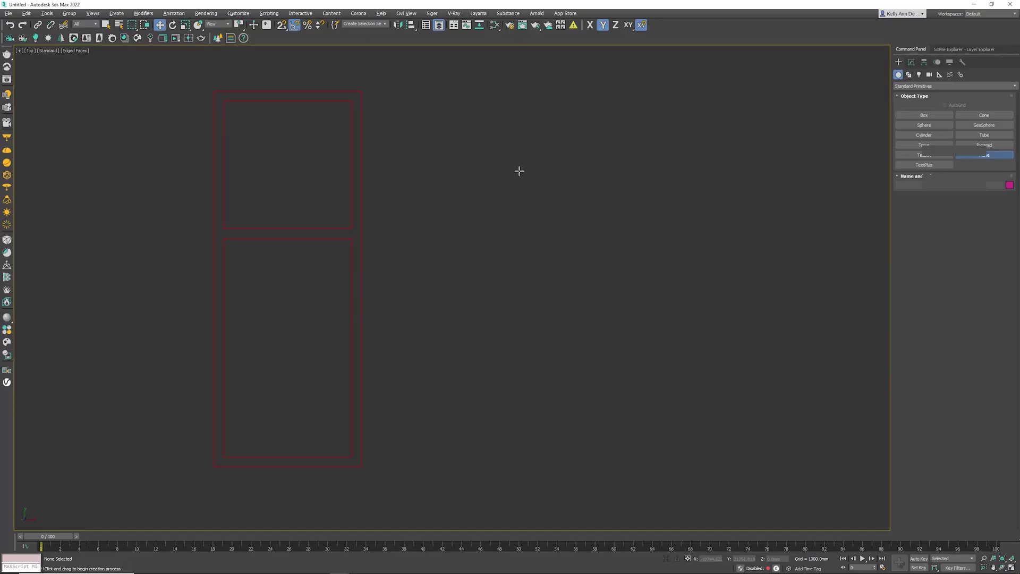
Draw a plane beside the red window outline and set its length and width to 1000 mm
drag(501, 169, 701, 335)
double_click(967, 235)
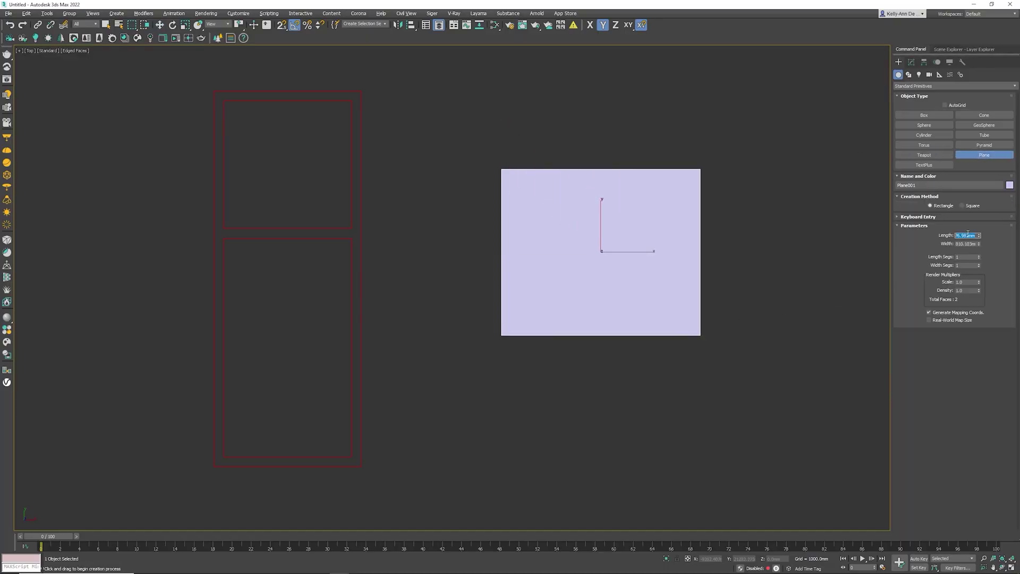
text(1000)
key(Tab)
text(1000)
key(Tab)
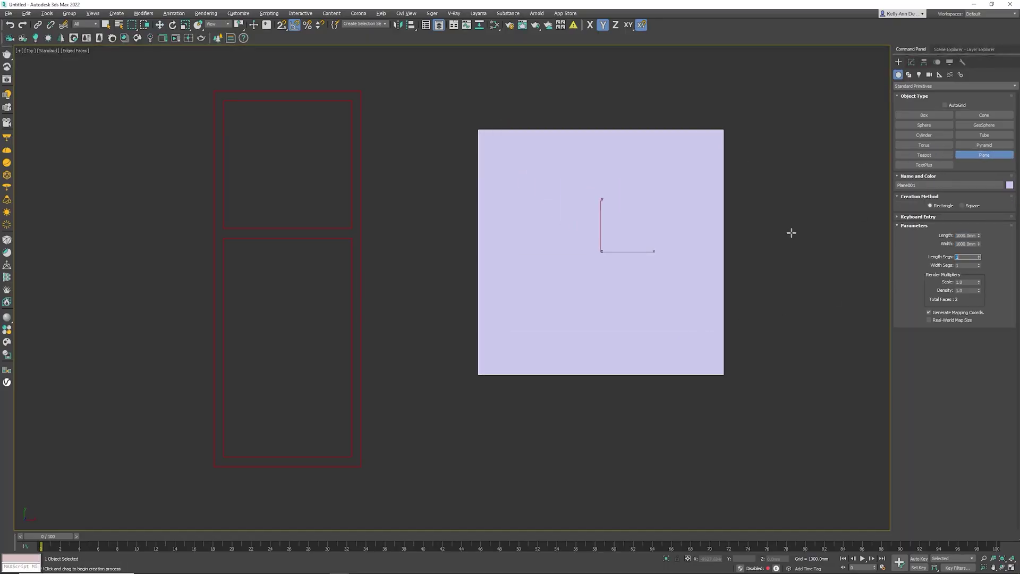
Convert the plane to an Editable Poly
middle_drag(696, 264, 625, 264)
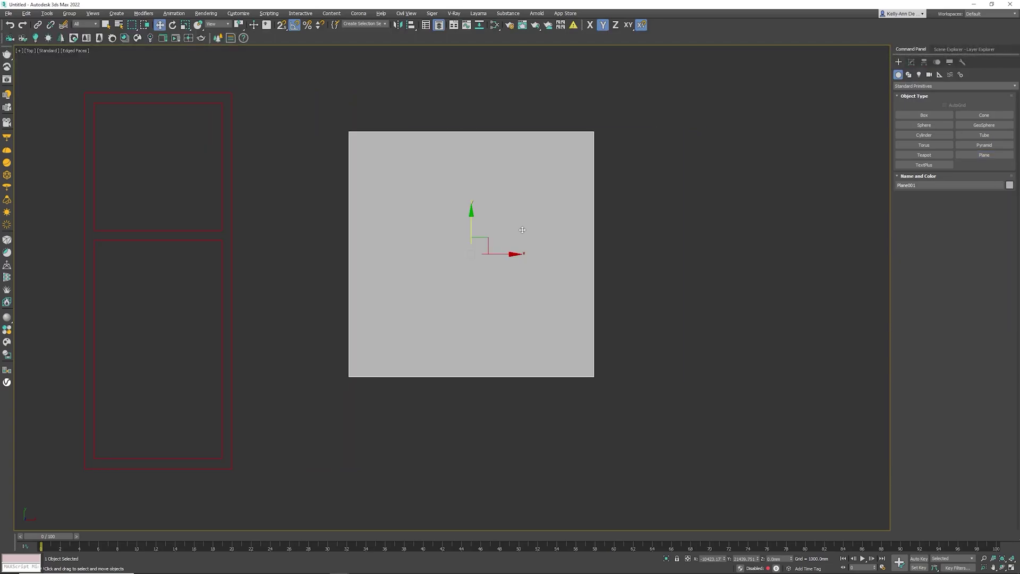
right_click(523, 227)
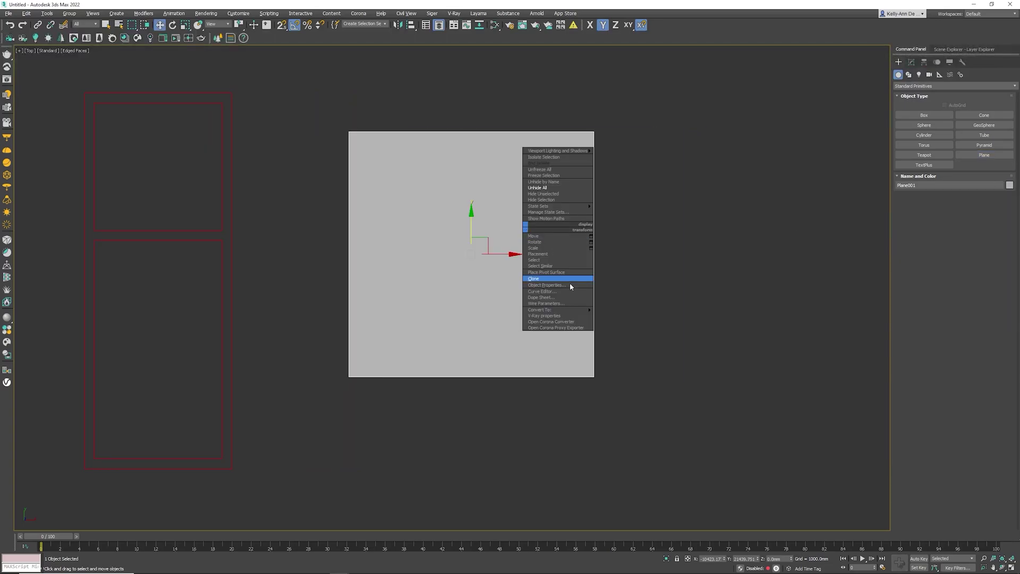
mouse_move(567, 309)
click(615, 318)
Connect the plane's upper and lower edges with 2 segments and a pinch of 80
key(2)
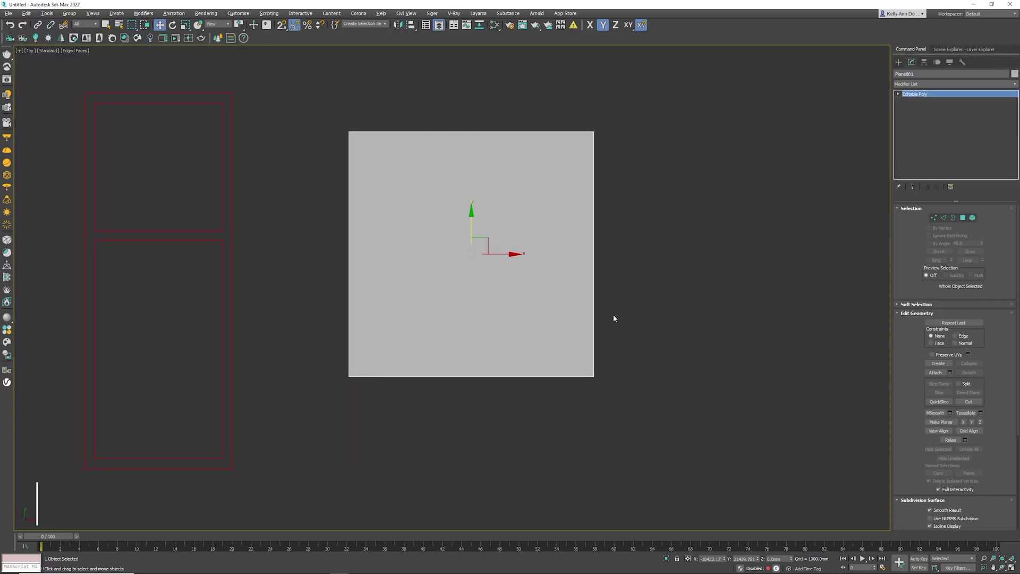
drag(444, 97, 510, 414)
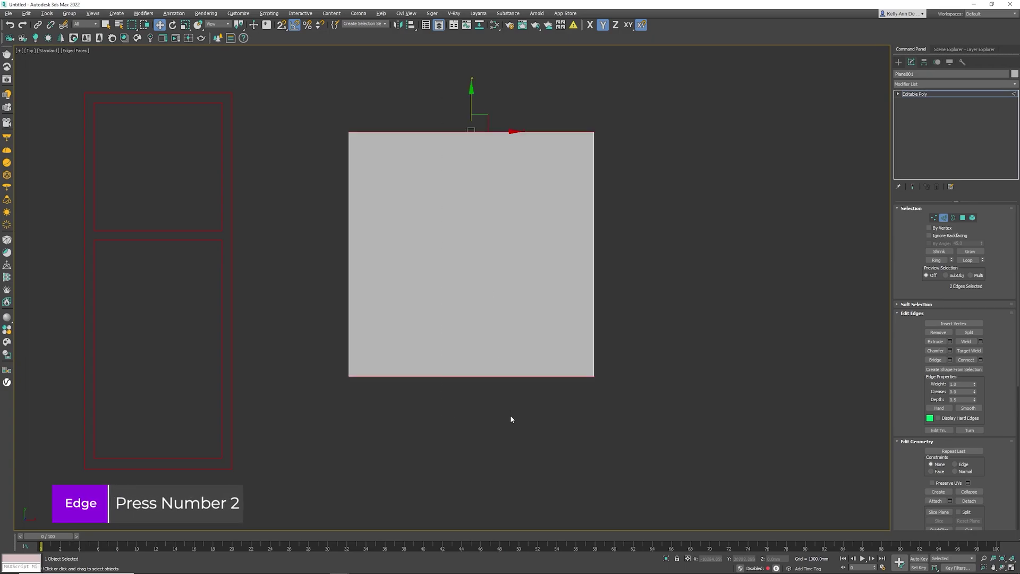
key(F3)
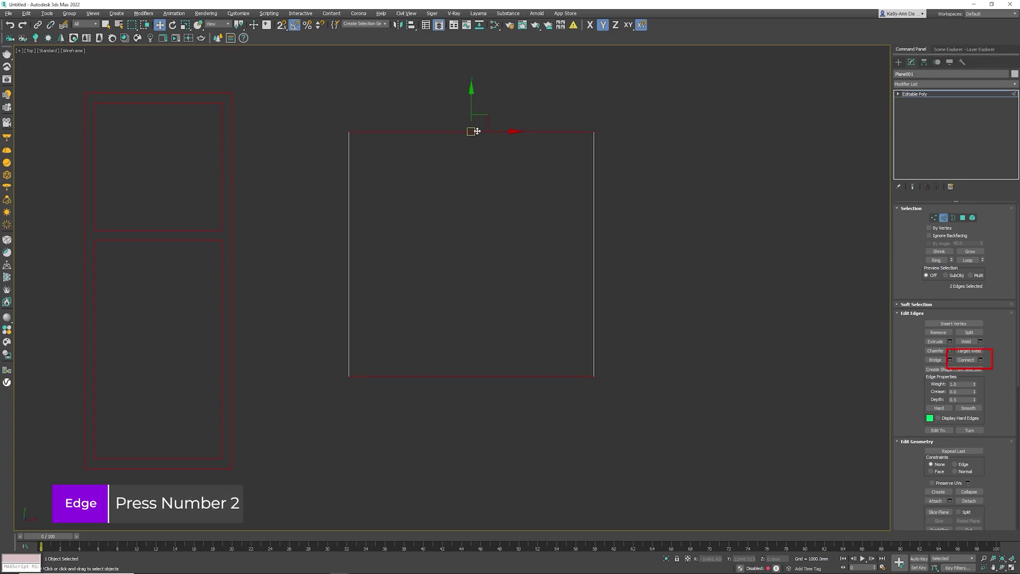
ctrl+click(471, 376)
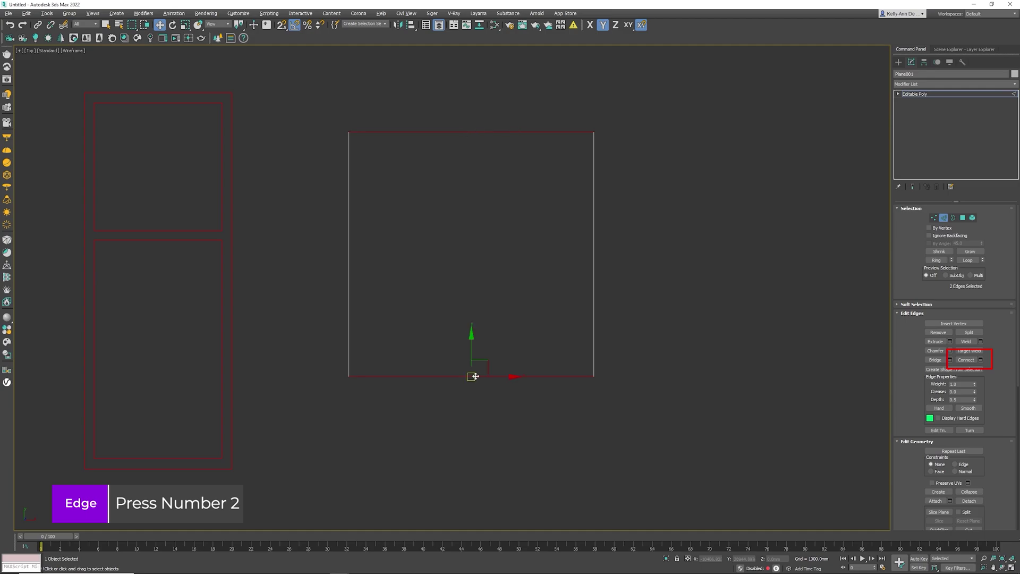
click(981, 360)
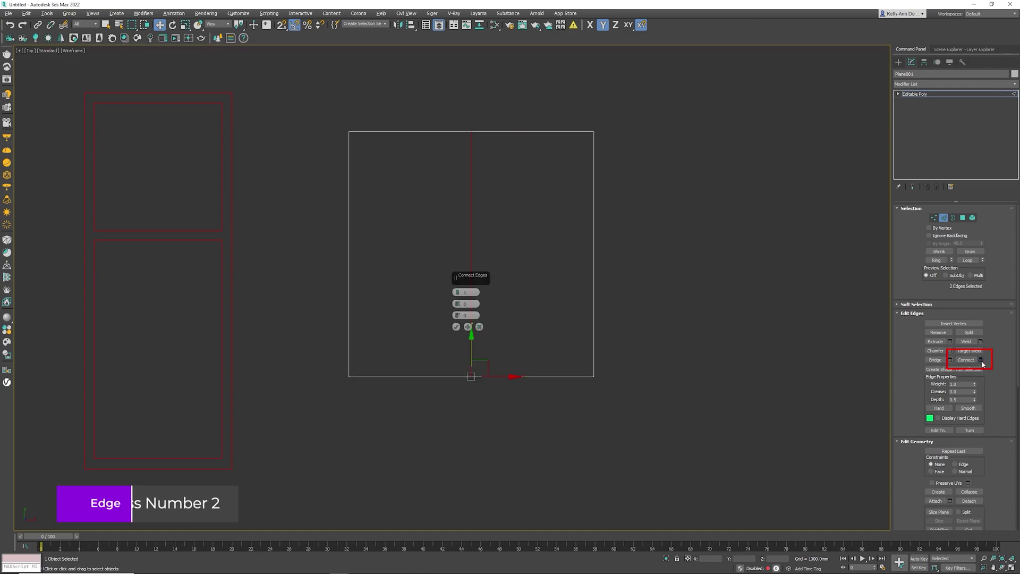
click(468, 295)
text(2)
key(Return)
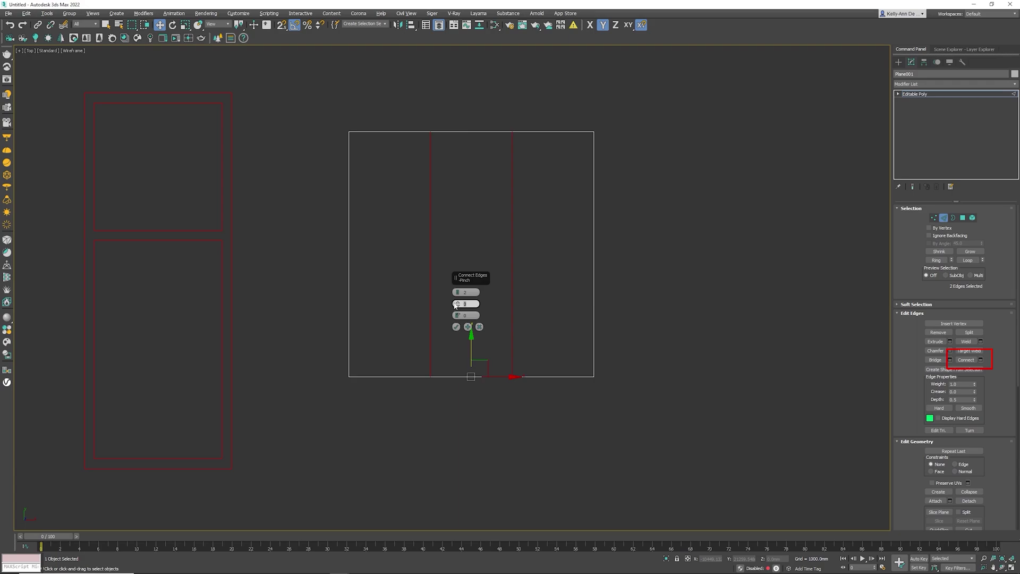
click(455, 306)
text(80)
key(Return)
click(457, 327)
Connect the plane's four vertical edges with 2 horizontal segments and a pinch of 80
click(284, 251)
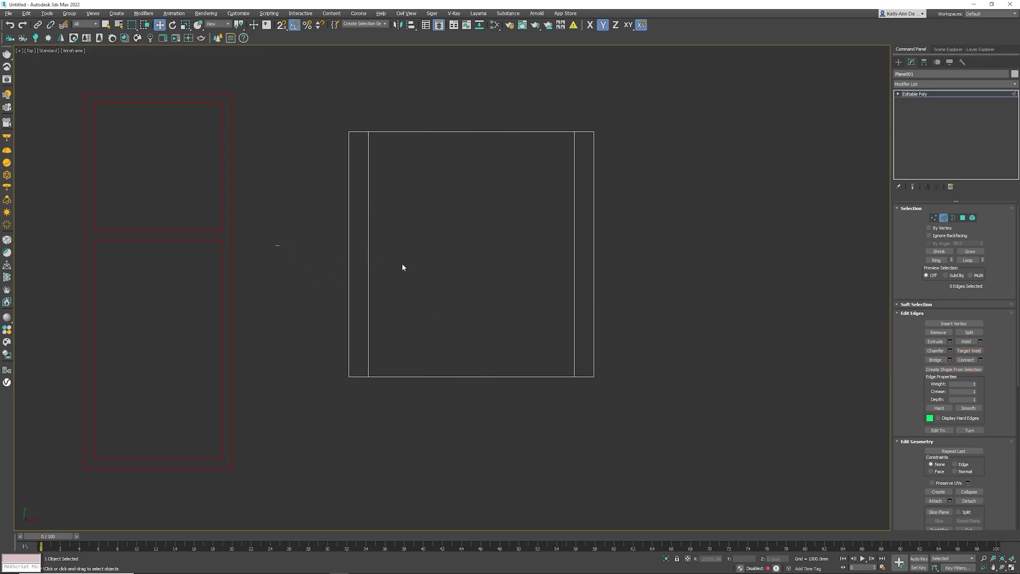
drag(688, 280, 688, 280)
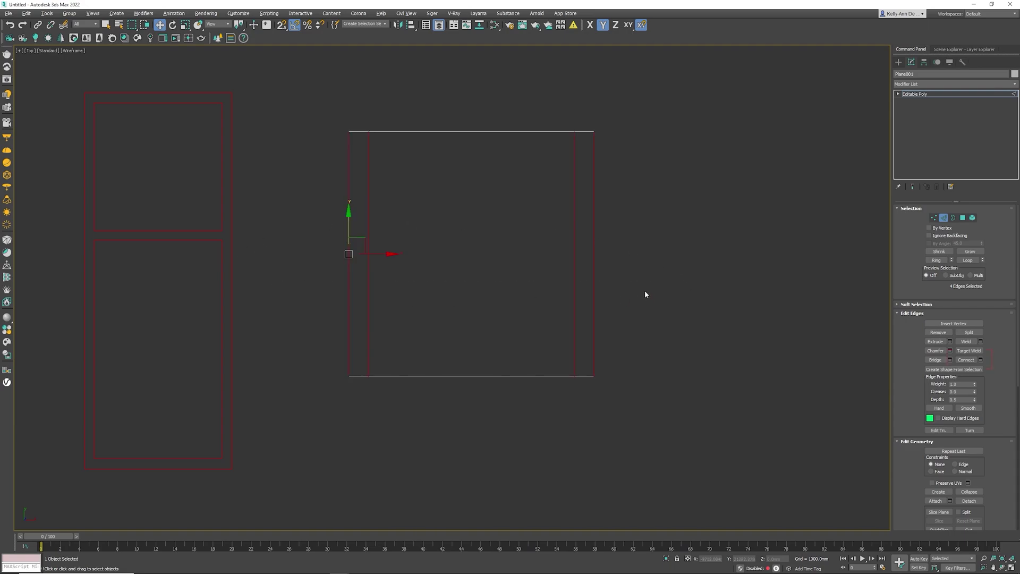
click(981, 361)
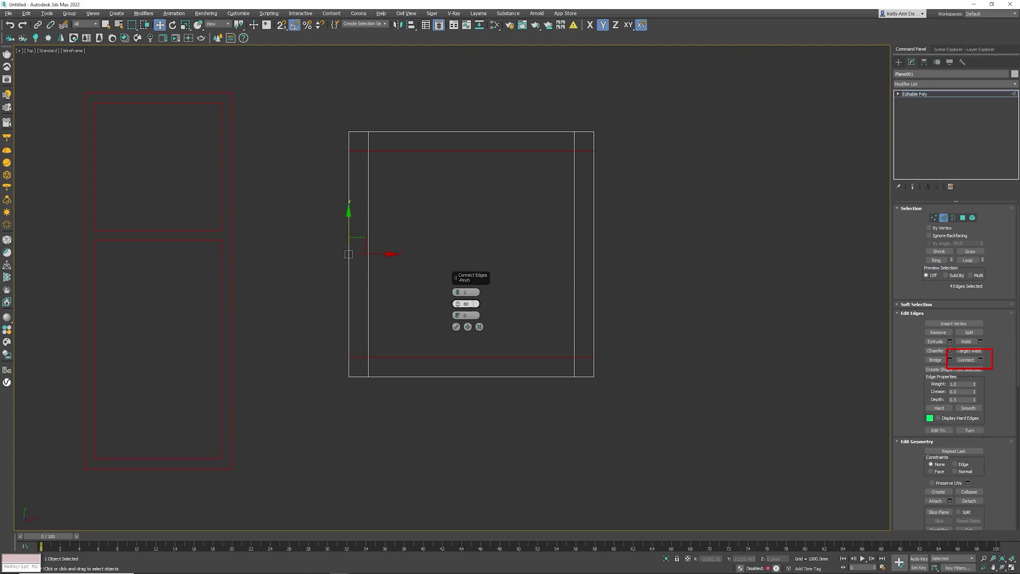
click(456, 327)
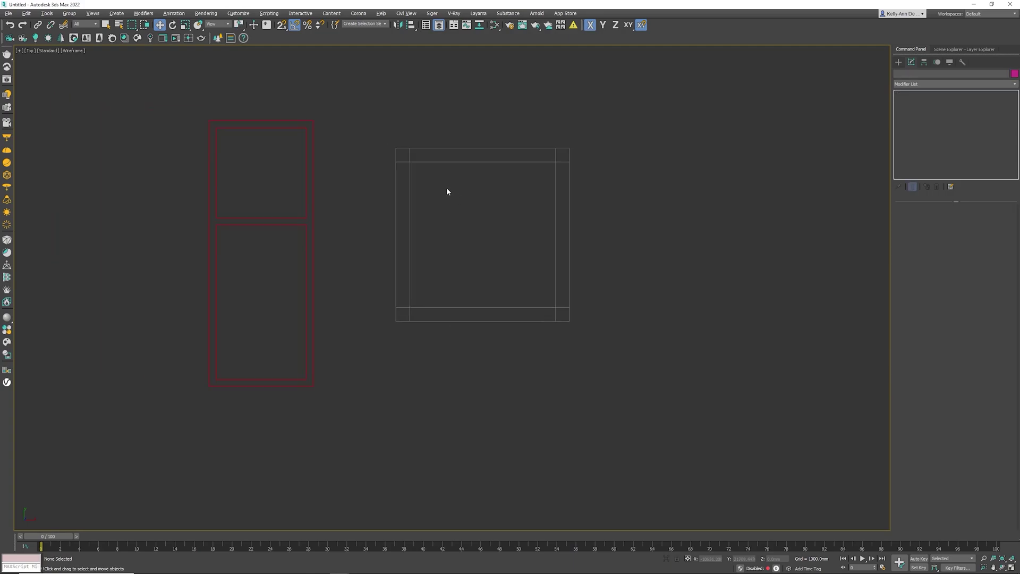
Detach the plane's large central polygon as a separate object, keeping the default name
key(F3)
click(455, 172)
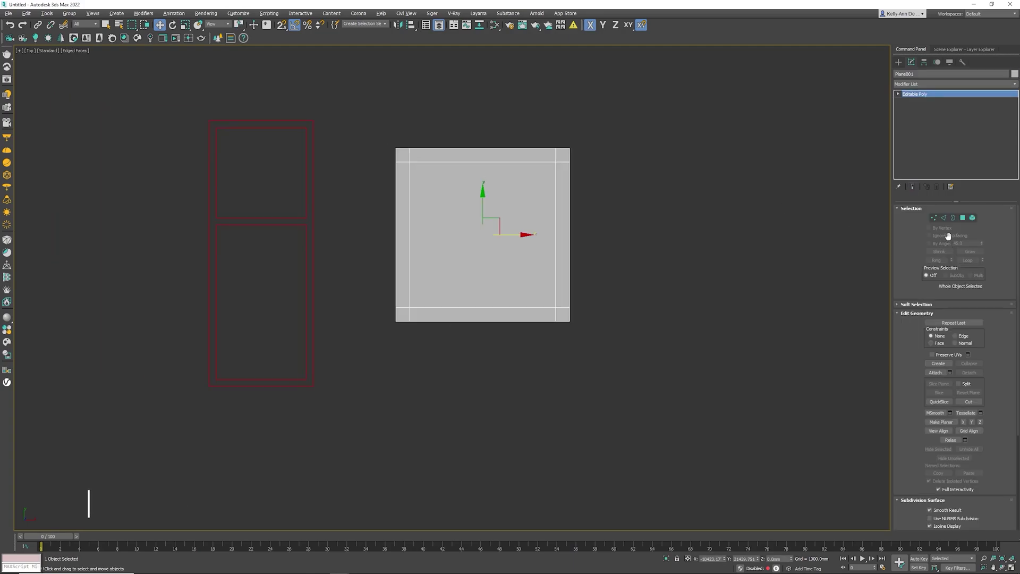
key(4)
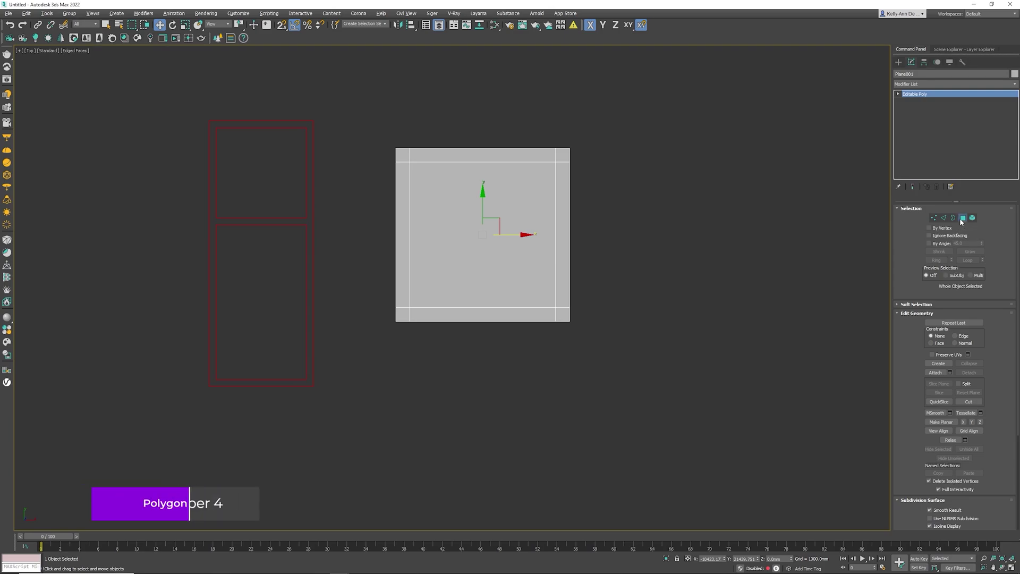
click(521, 221)
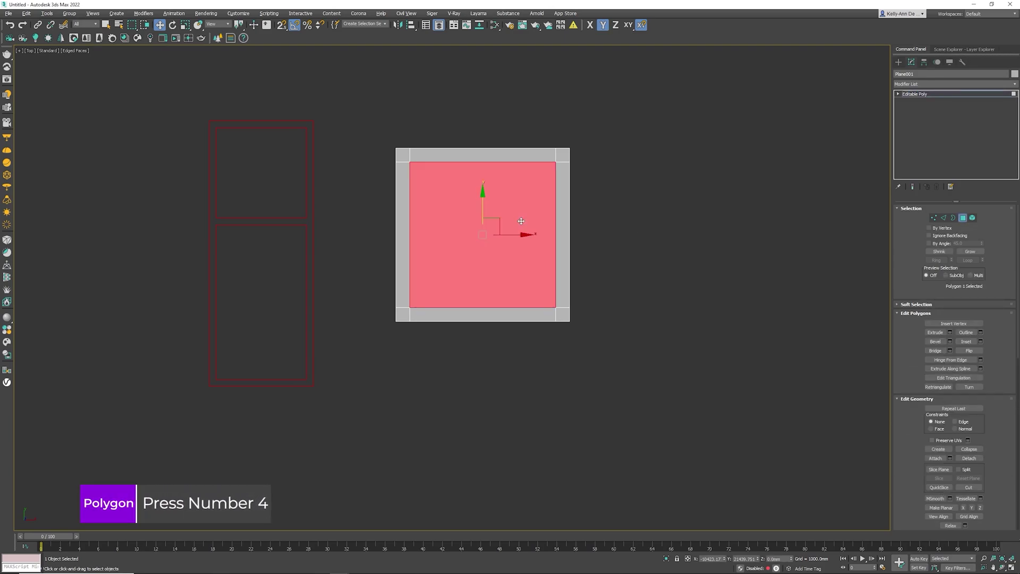
click(970, 458)
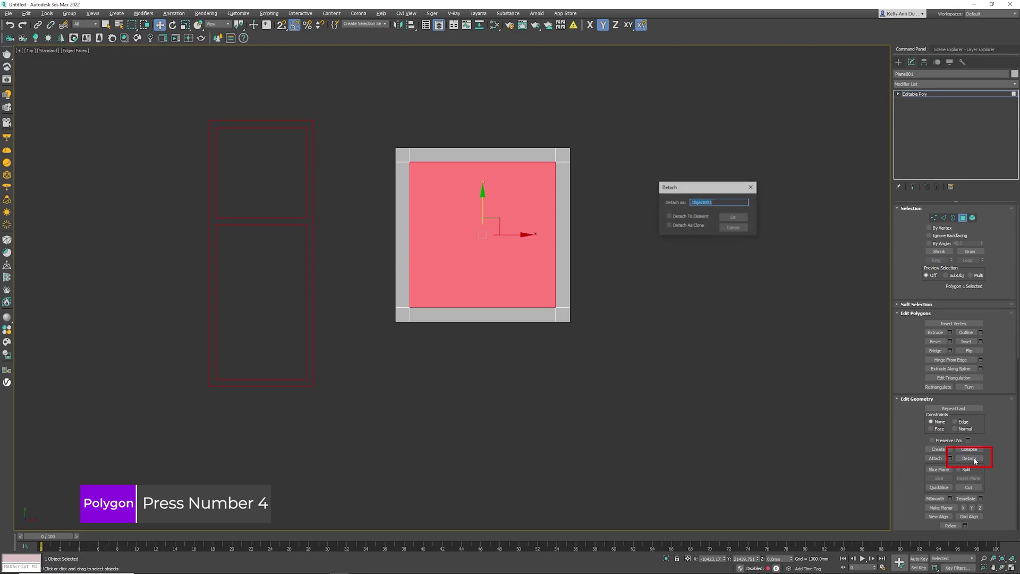
click(733, 217)
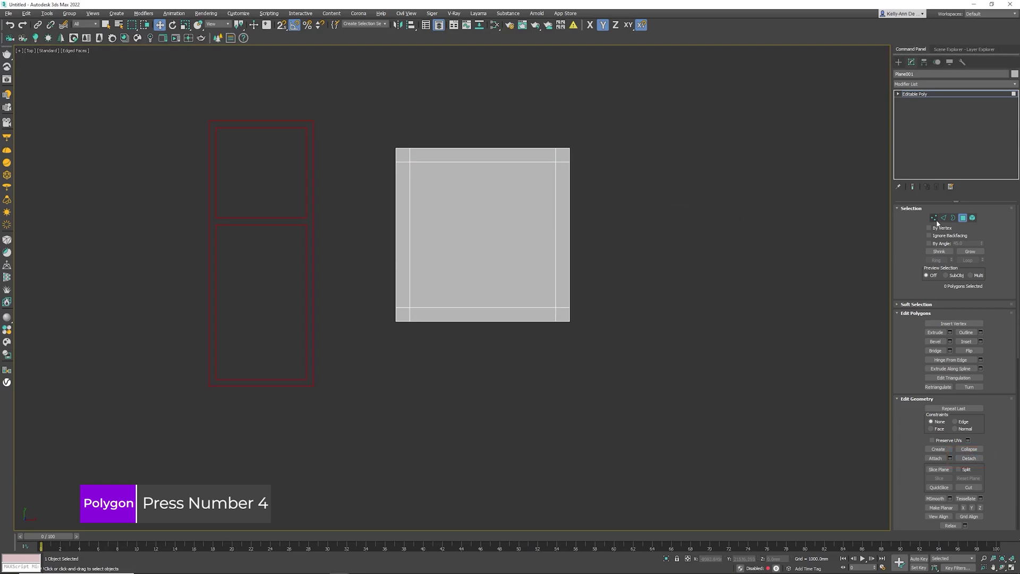
click(963, 218)
click(963, 218)
Connect the detached inner panel's edges with 2 vertical and 2 horizontal segments, each pair at a pinch of 90
click(494, 225)
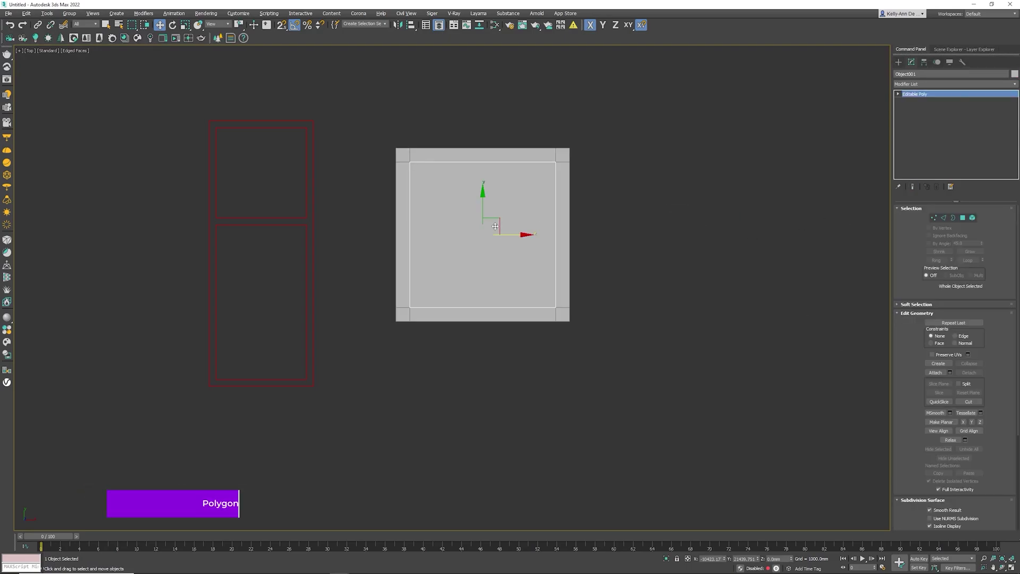
click(943, 218)
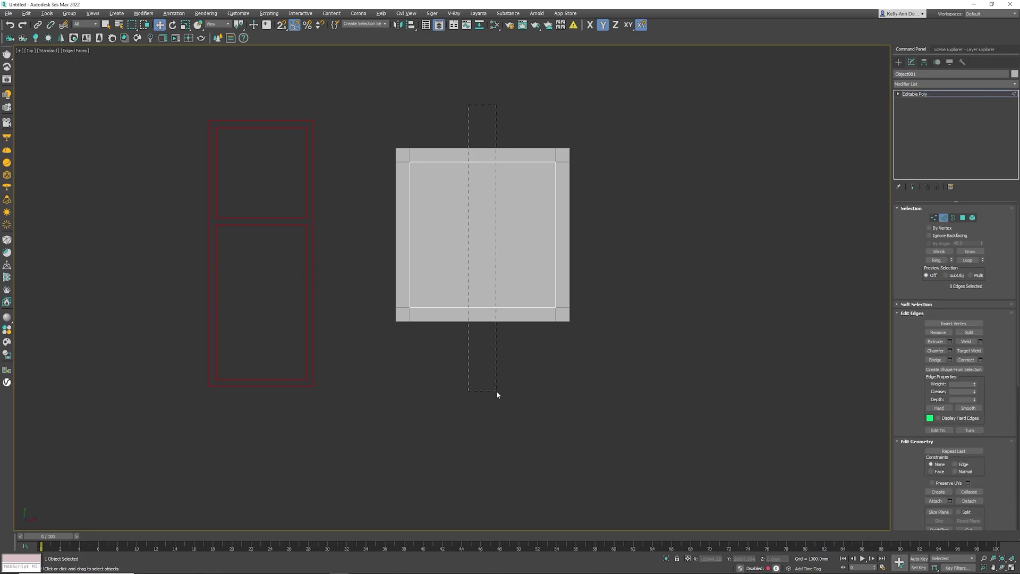
drag(496, 390, 496, 390)
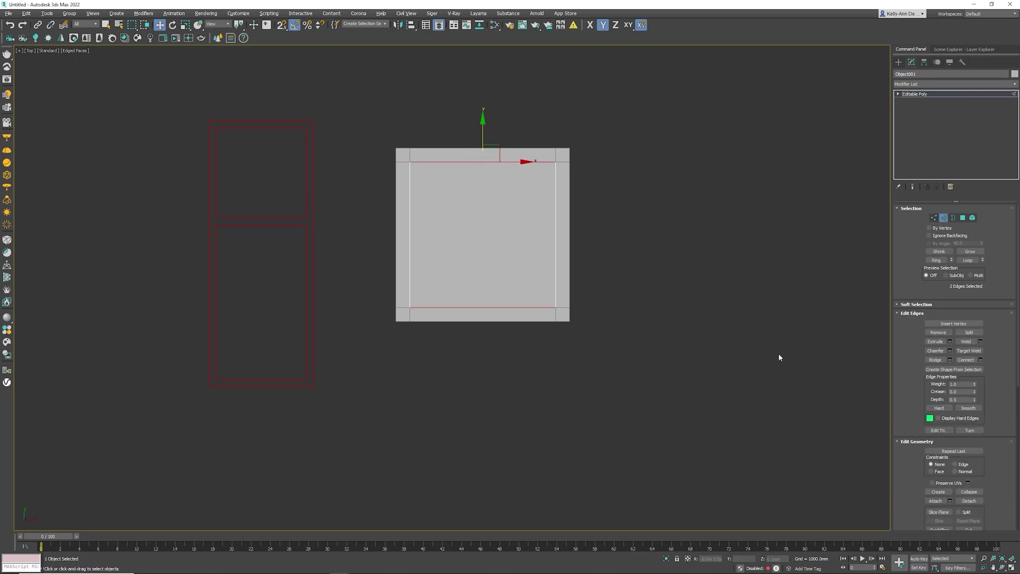
click(981, 360)
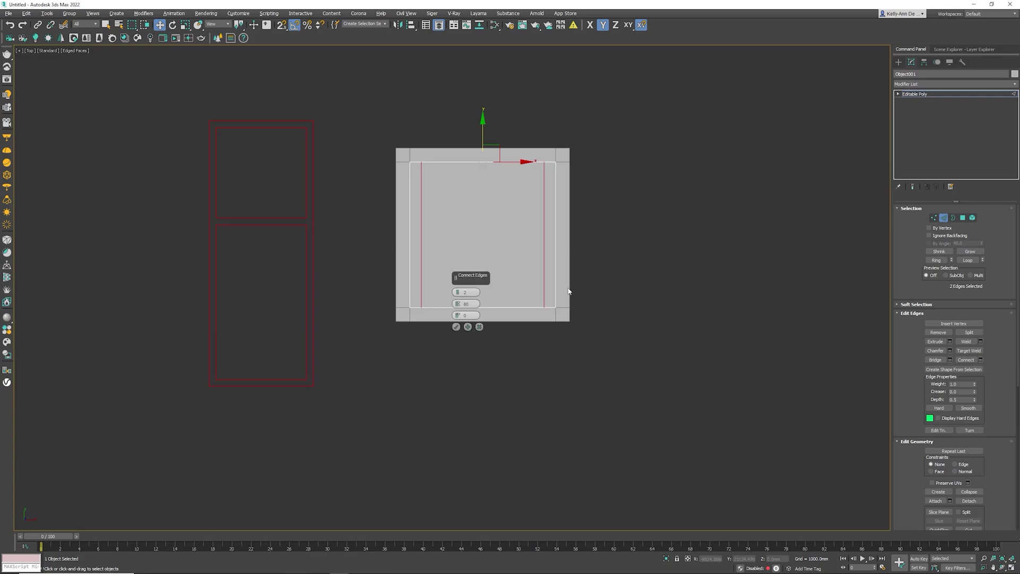
click(456, 307)
text(90)
key(Return)
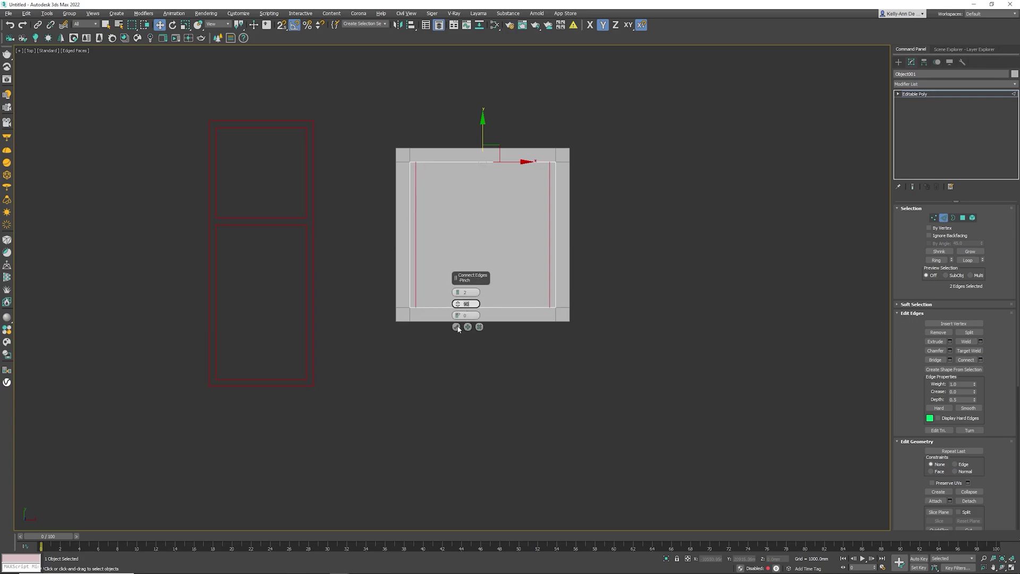
click(457, 327)
key(alt+r)
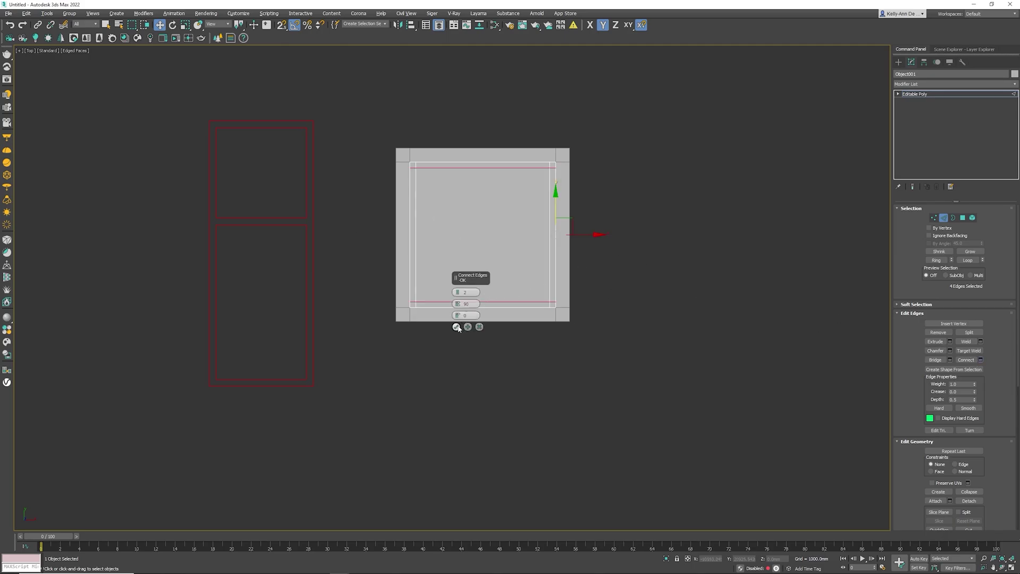
click(457, 327)
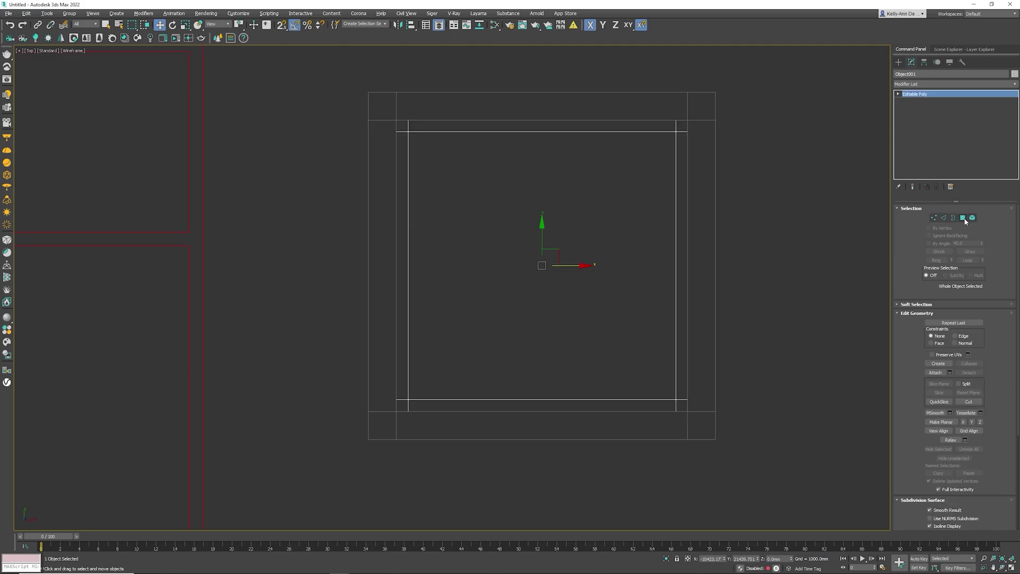
Detach the inner panel's central polygon as a separate object named Glass
click(963, 218)
key(ctrl+a)
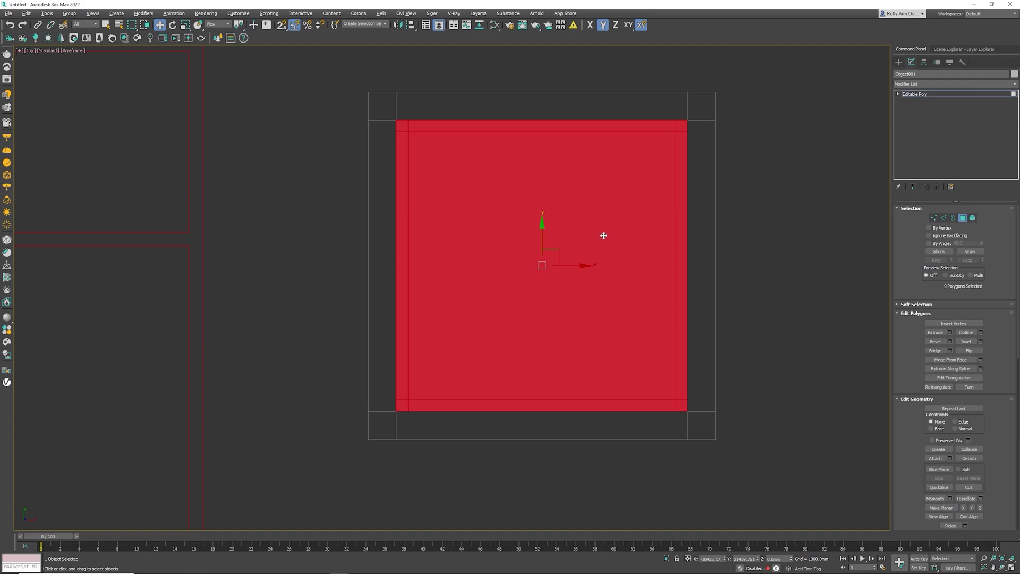
click(560, 239)
scroll(563, 244, down, 4)
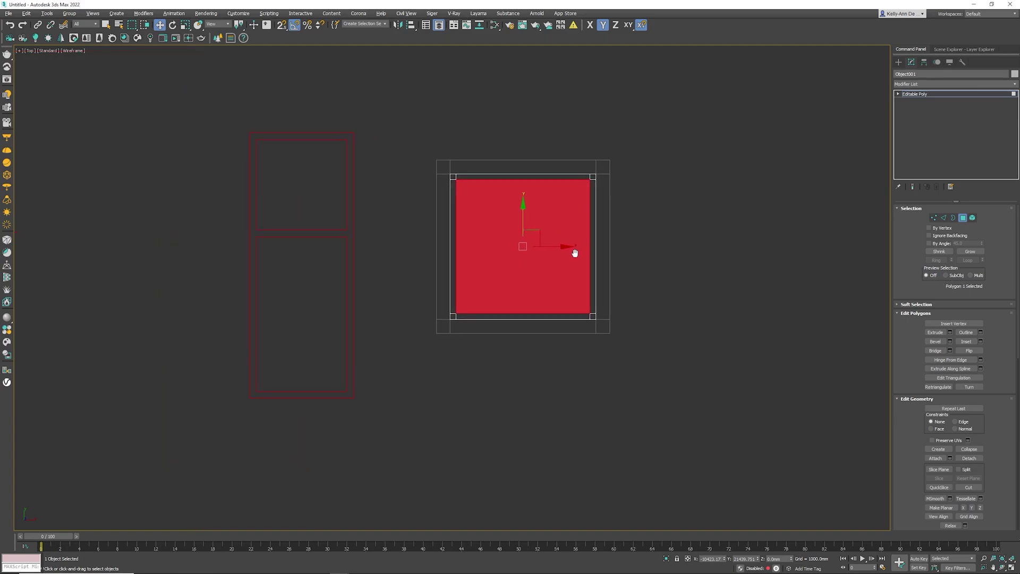
key(F3)
click(968, 458)
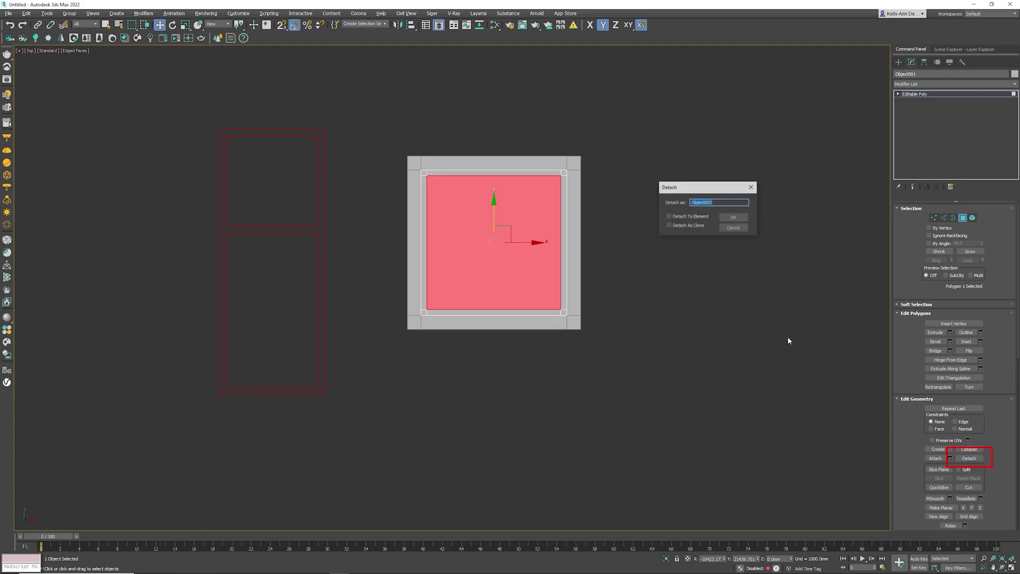
text(Glass)
key(Return)
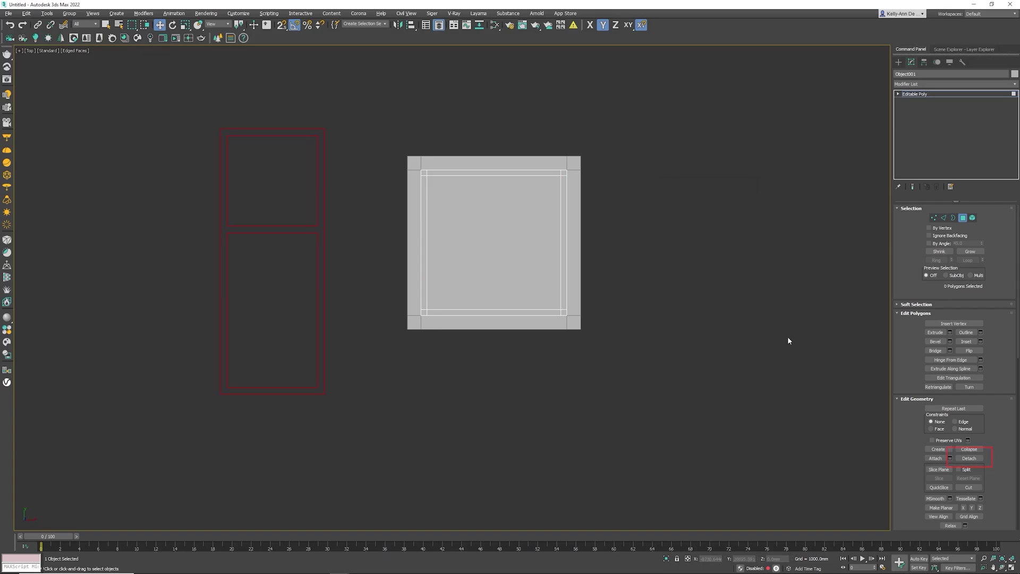
click(963, 219)
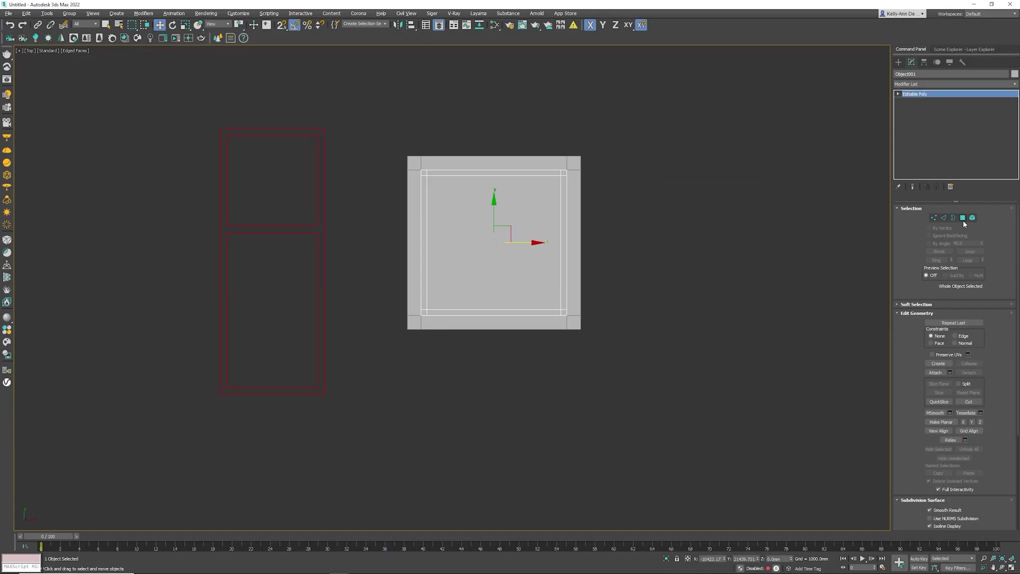
In a perspective view, lift the glass and the inner frame above the outer frame to inspect the separate parts
click(526, 247)
key(p)
key(z)
scroll(521, 248, down, 4)
alt+middle_drag(521, 248, 472, 262)
drag(489, 245, 489, 222)
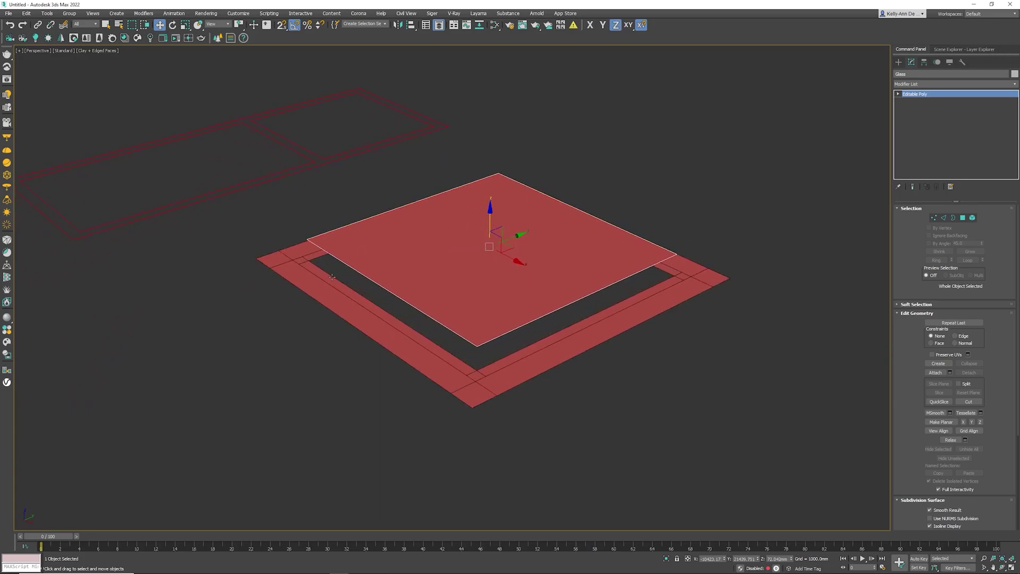
drag(332, 277, 315, 274)
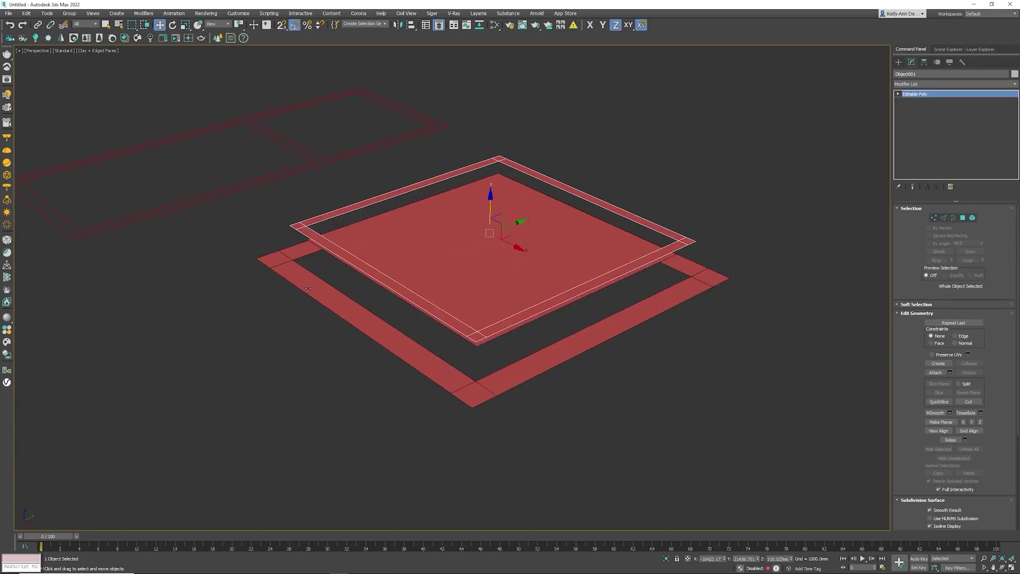
click(308, 288)
alt+middle_drag(308, 288, 441, 268)
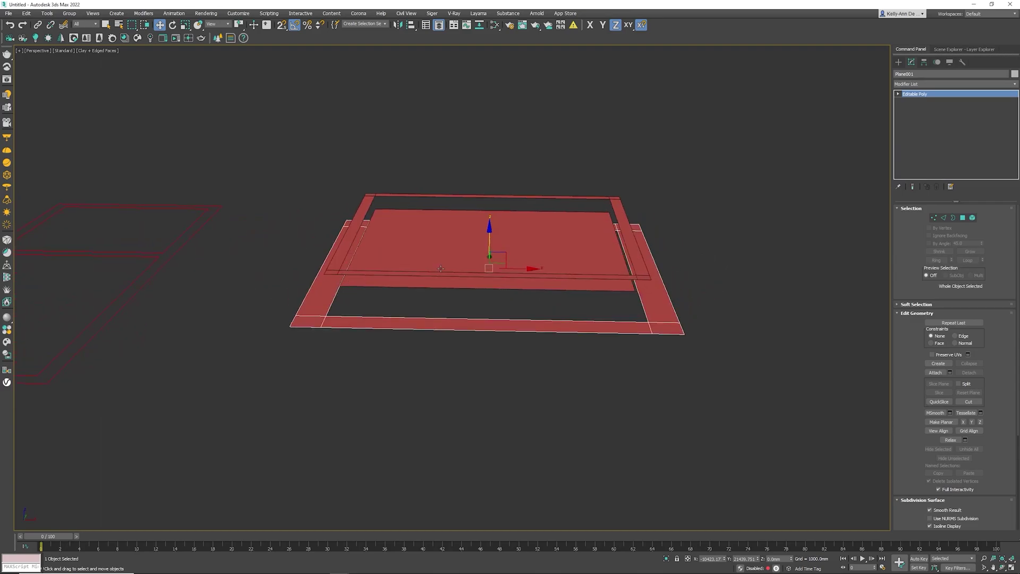
Undo the vertical moves of the glass and the inner frame
key(ctrl+z)
key(ctrl+z)
key(ctrl+z)
key(ctrl+z)
key(ctrl+z)
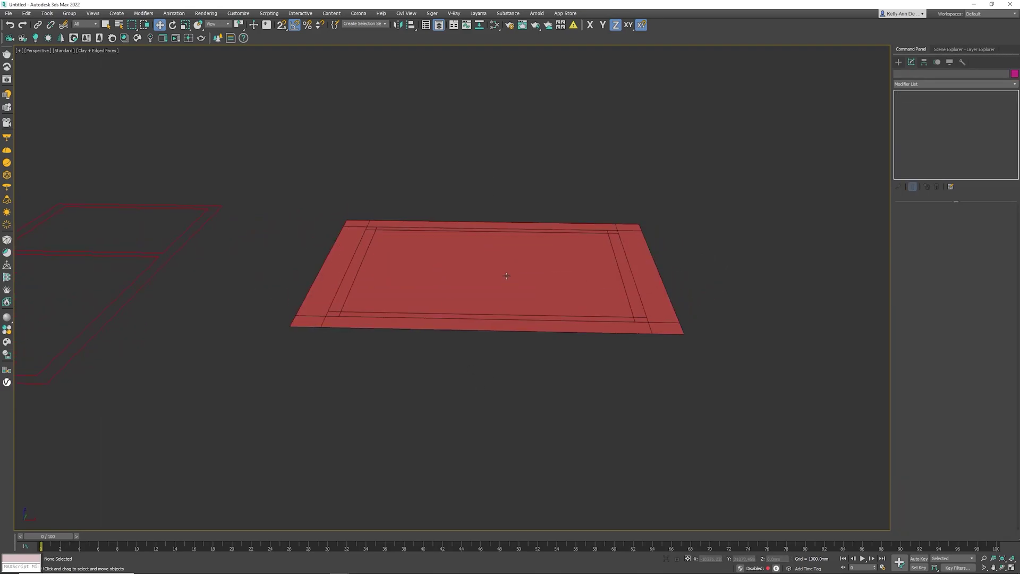
Apply a Shell modifier to the Glass panel with inner and outer amounts of 3 mm
click(507, 275)
click(954, 84)
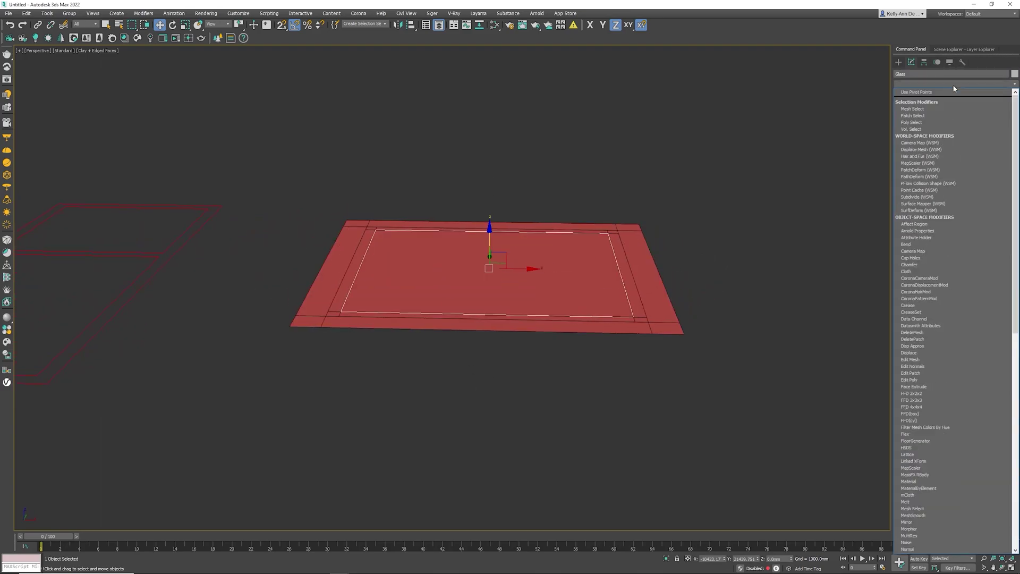
scroll(929, 243, down, 5)
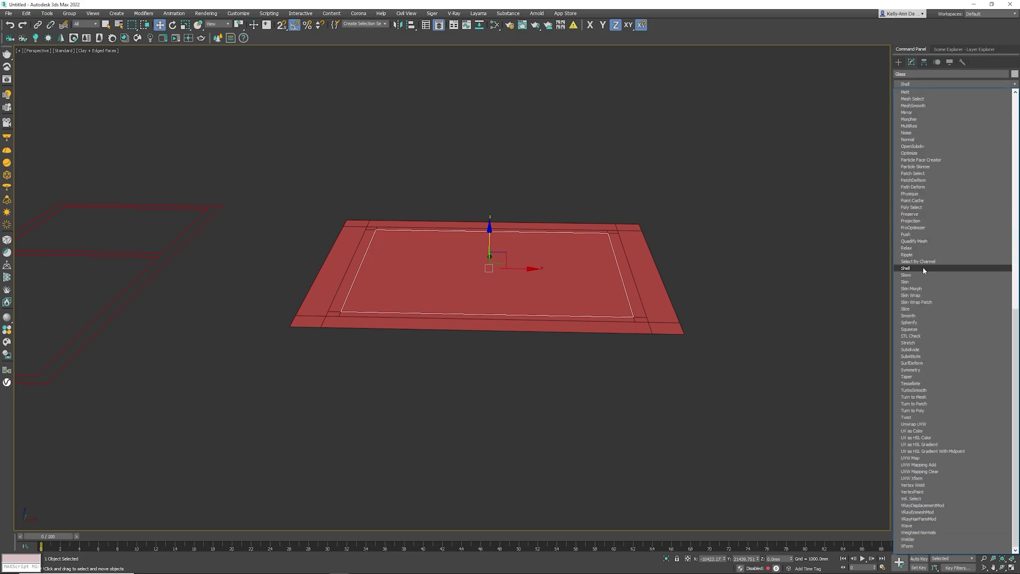
click(927, 269)
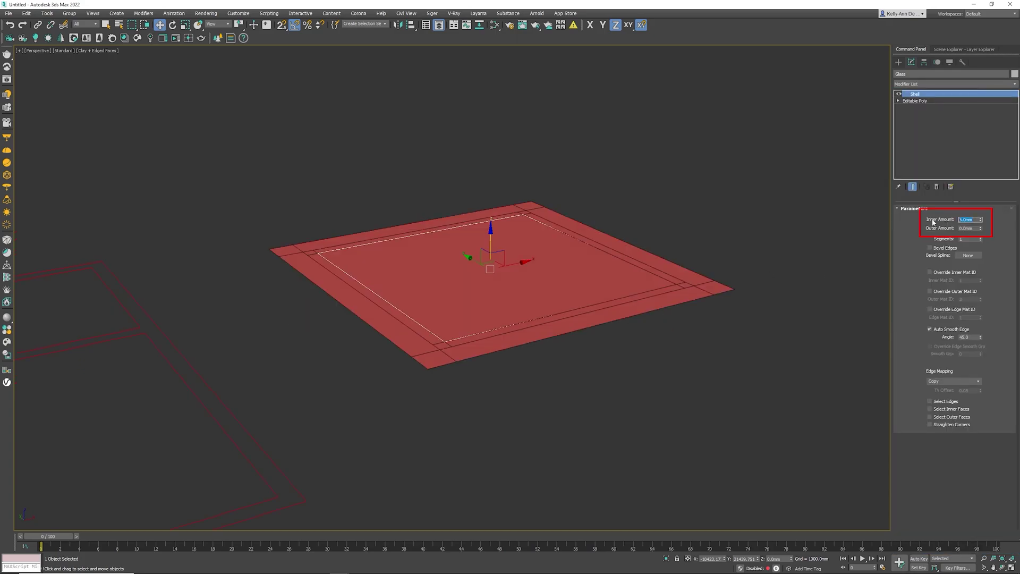
text(3)
key(Tab)
text(3)
key(Return)
Hide the glass panel and isolate the outer frame
right_click(573, 267)
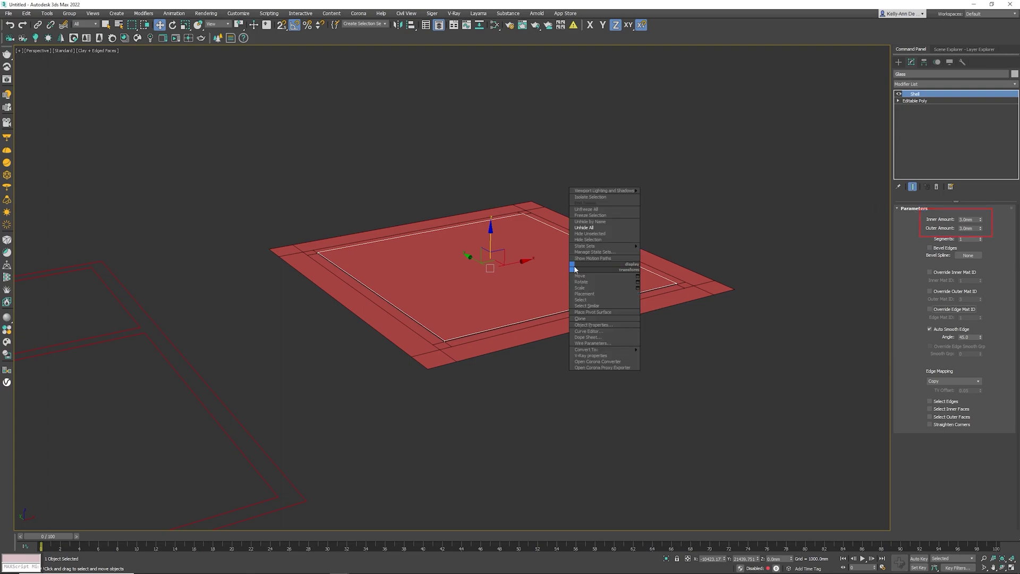
click(588, 241)
alt+middle_drag(588, 241, 448, 210)
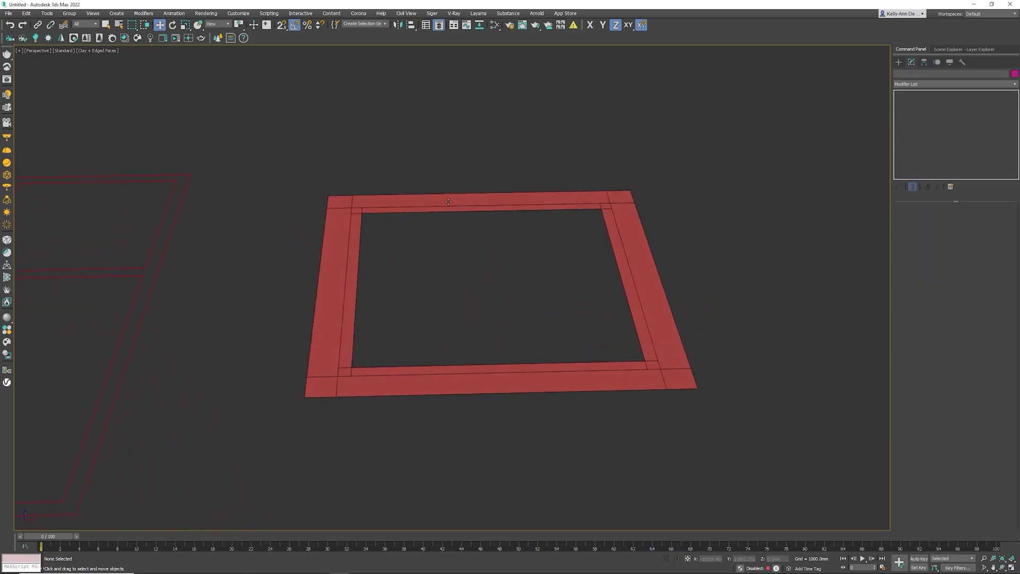
click(448, 202)
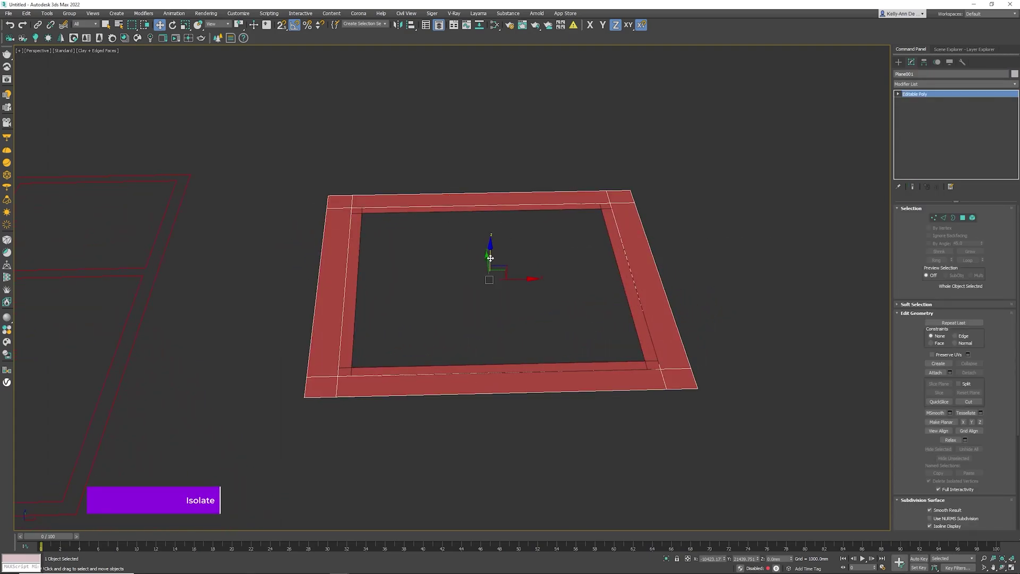
drag(490, 258, 486, 219)
right_click(486, 218)
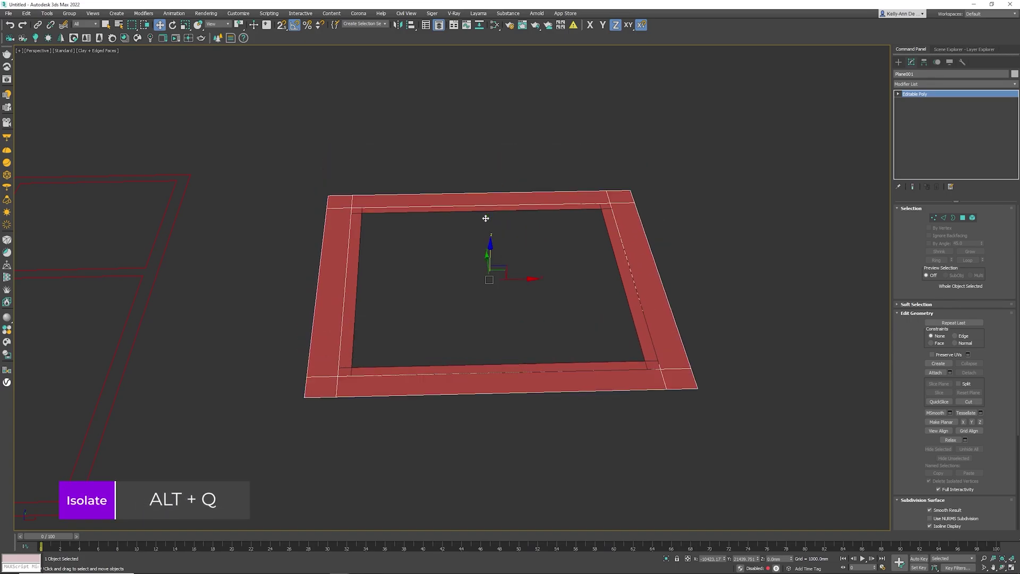
key(alt+q)
scroll(480, 224, down, 3)
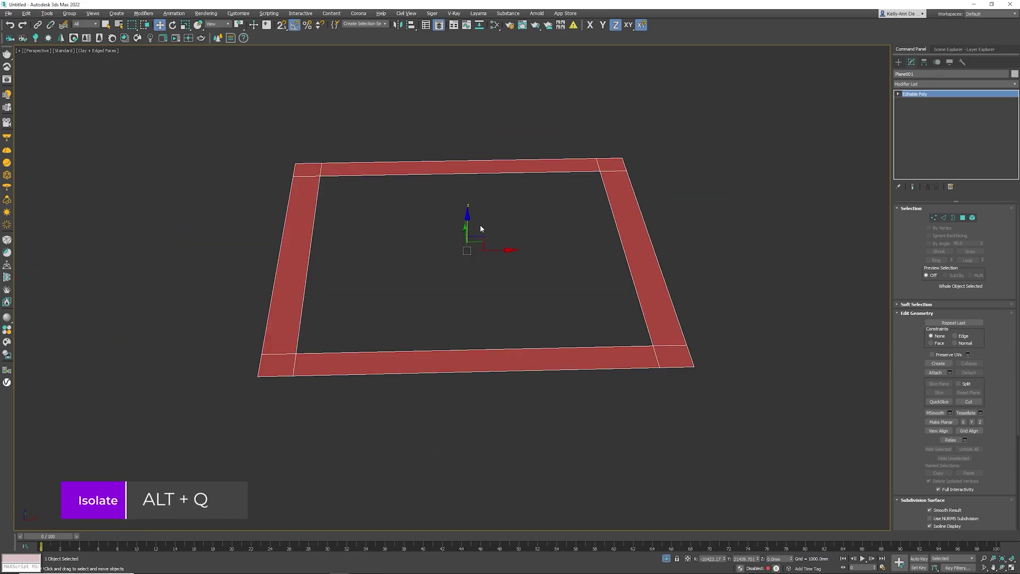
Detach the outer frame's two horizontal rail polygons between the corners as a separate object
click(963, 217)
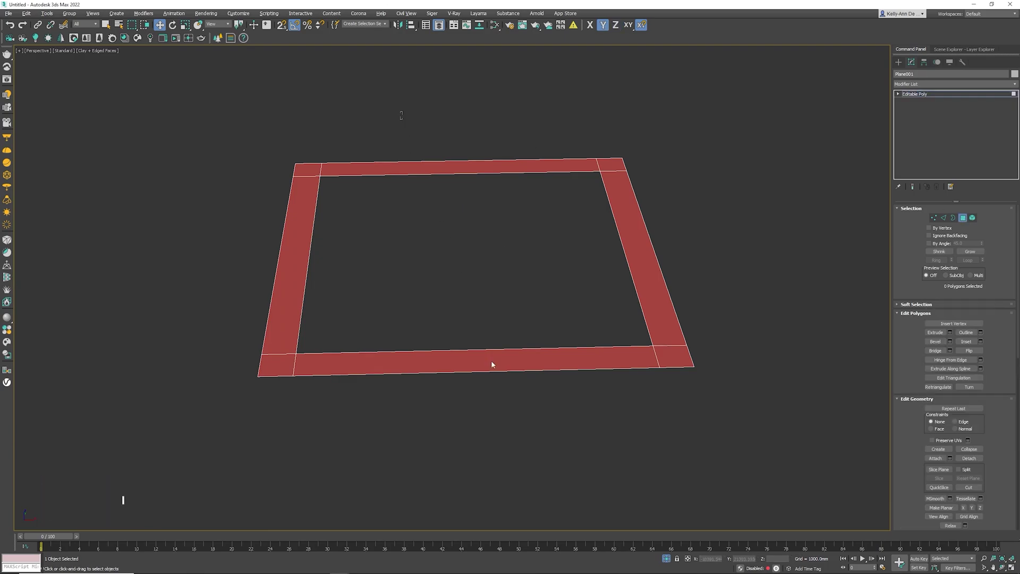
drag(401, 114, 505, 416)
click(969, 458)
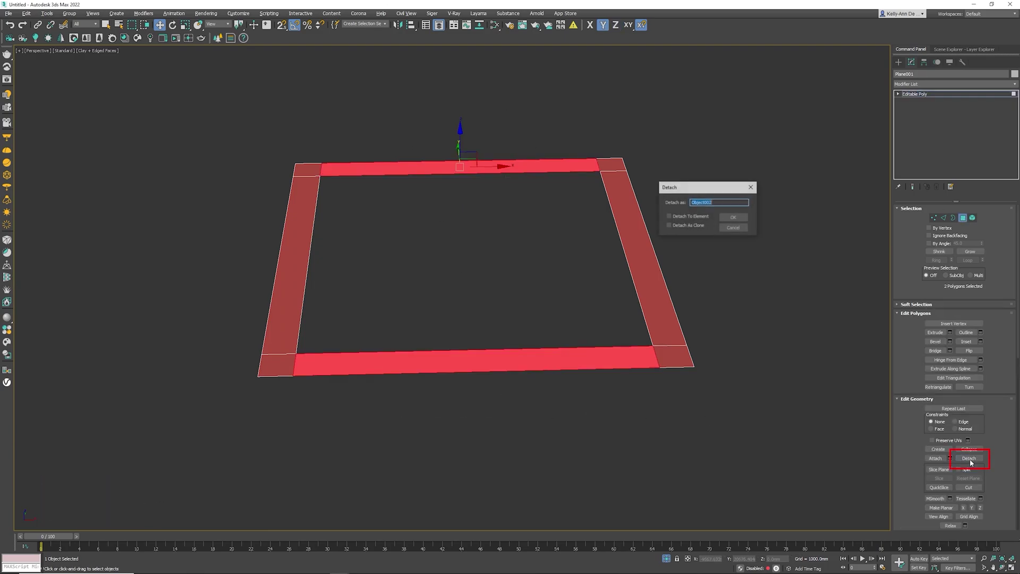
click(744, 218)
click(962, 217)
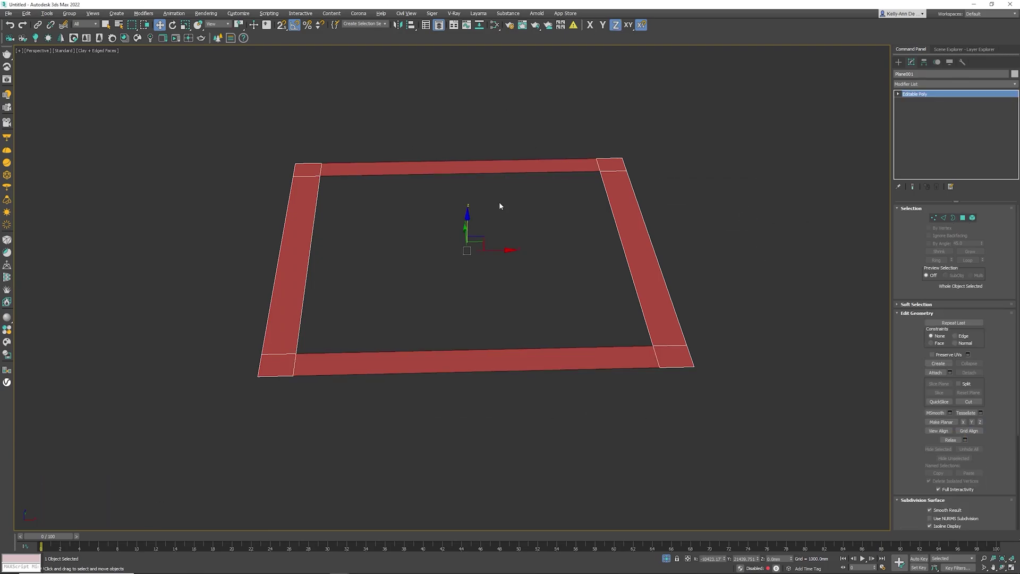
Isolate the outer frame's two side members and remove the leftover corner edges that divide them
key(alt+q)
alt+middle_drag(528, 254, 472, 235)
scroll(444, 247, down, 3)
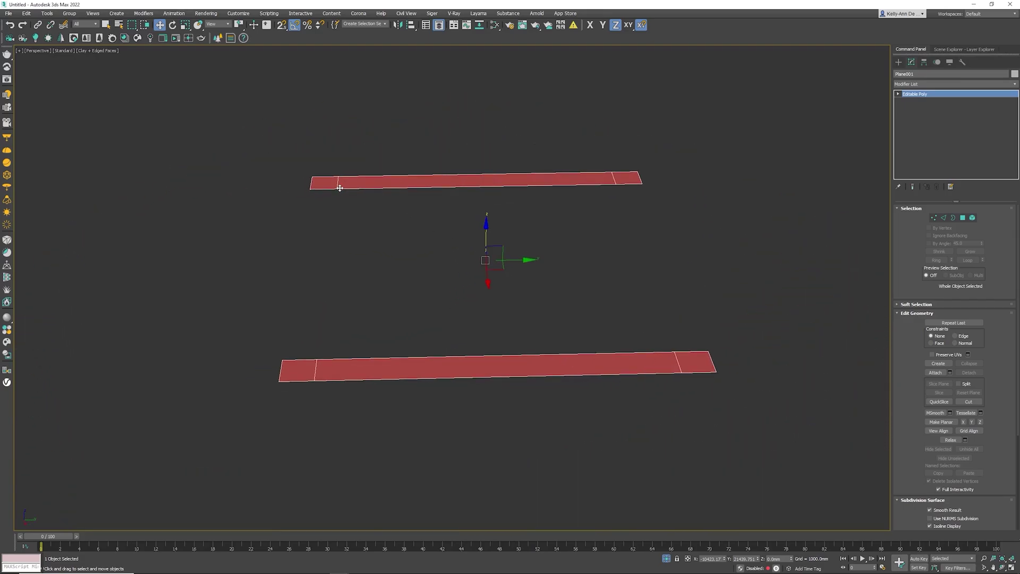
key(2)
key(F3)
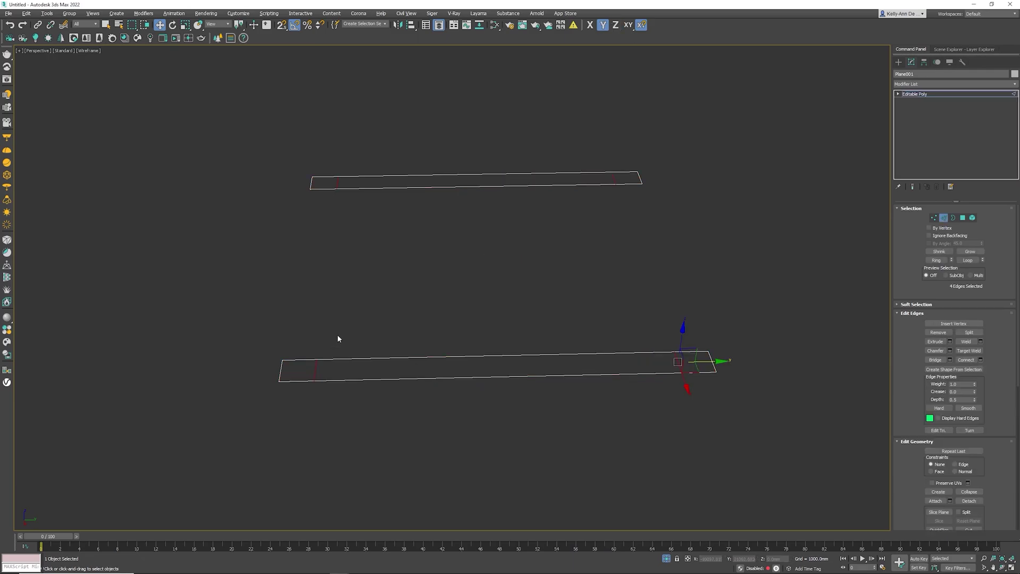
click(552, 269)
key(2)
alt+middle_drag(472, 275, 511, 267)
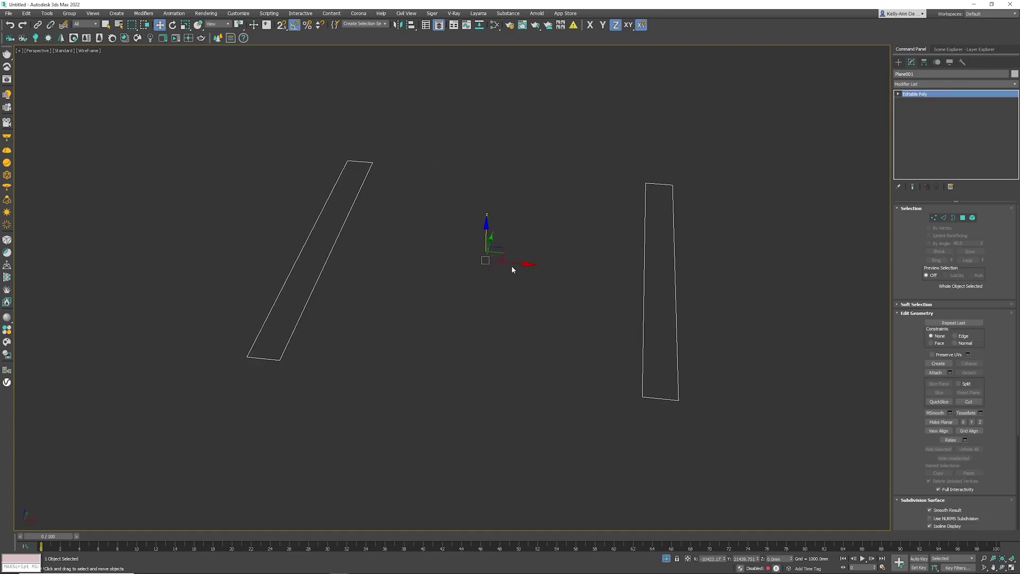
Unhide all objects, return to the shaded display and isolate the inner frame
right_click(512, 269)
click(535, 224)
key(F3)
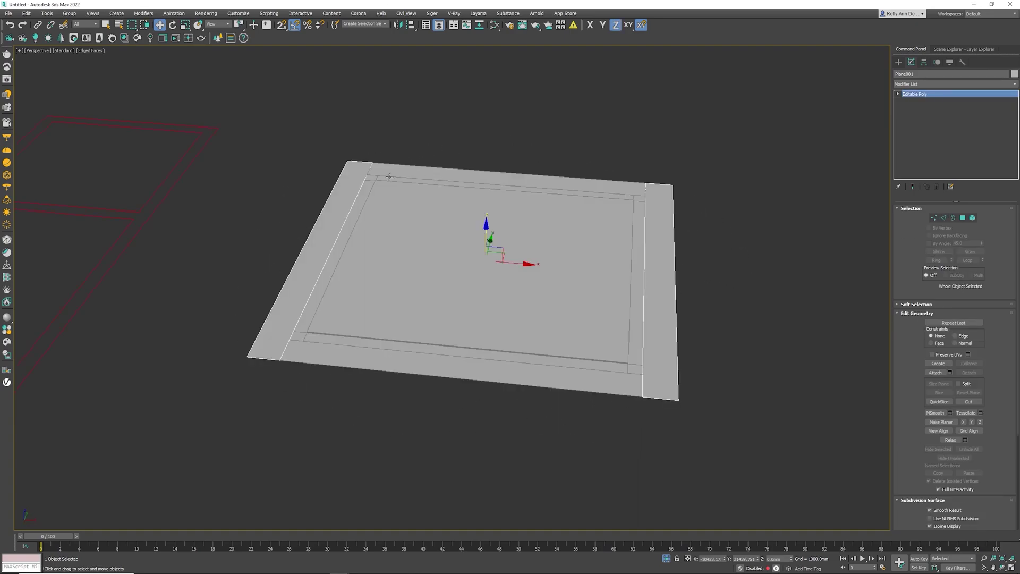
click(389, 177)
drag(389, 177, 394, 148)
key(ctrl+z)
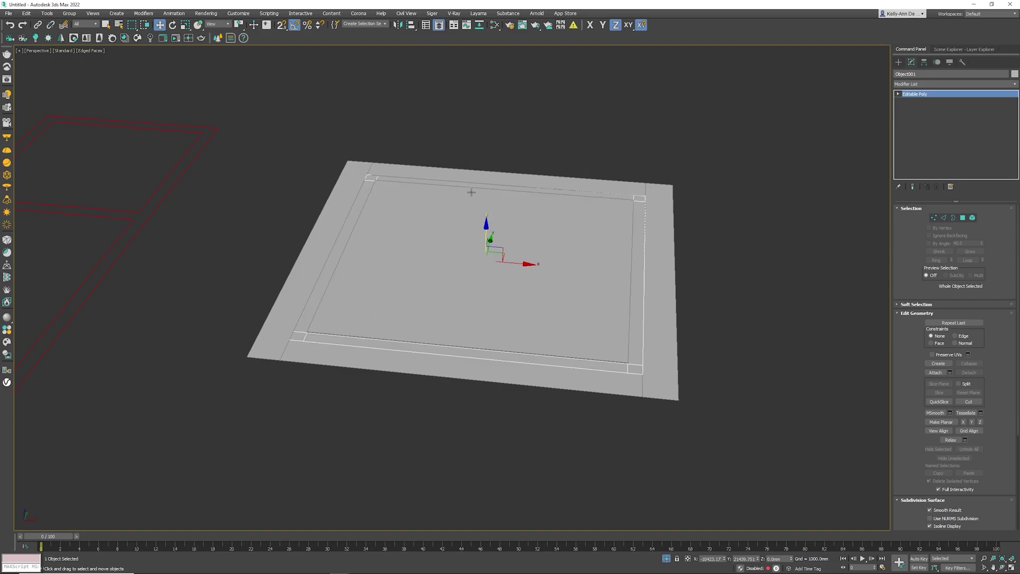
key(alt+q)
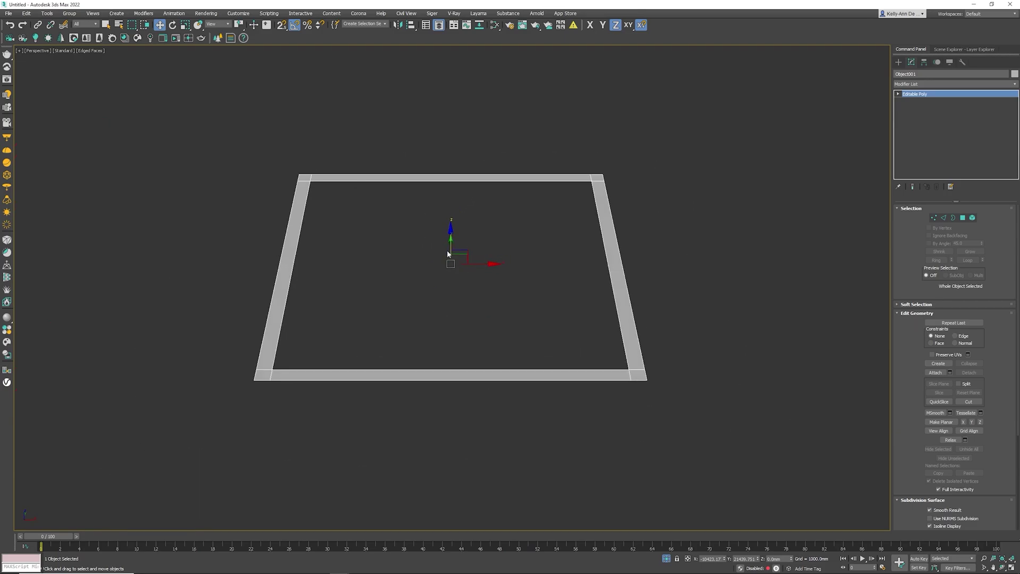
Detach the inner frame's two horizontal rail polygons between the corners as a separate object
click(963, 218)
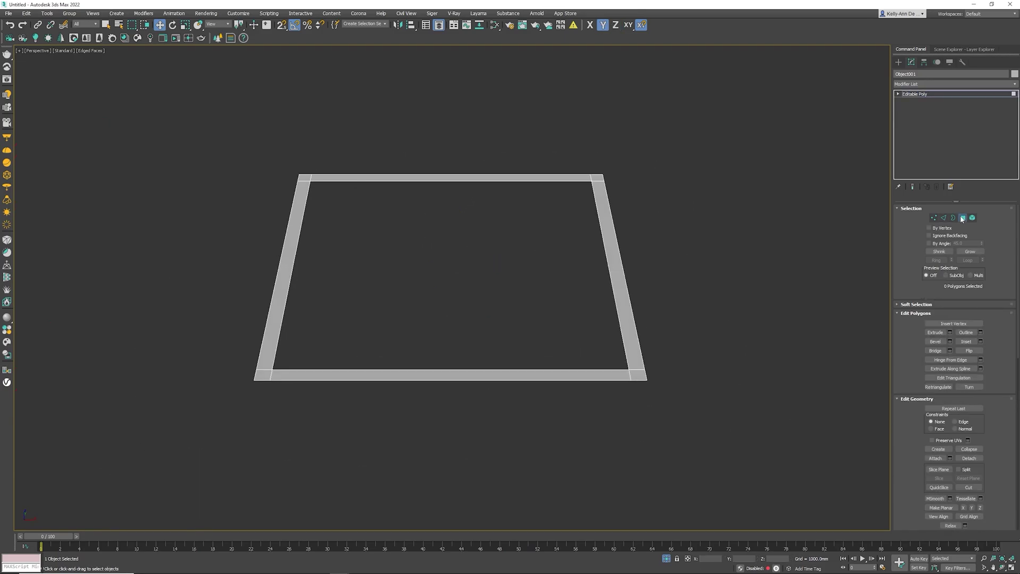
drag(428, 154, 496, 453)
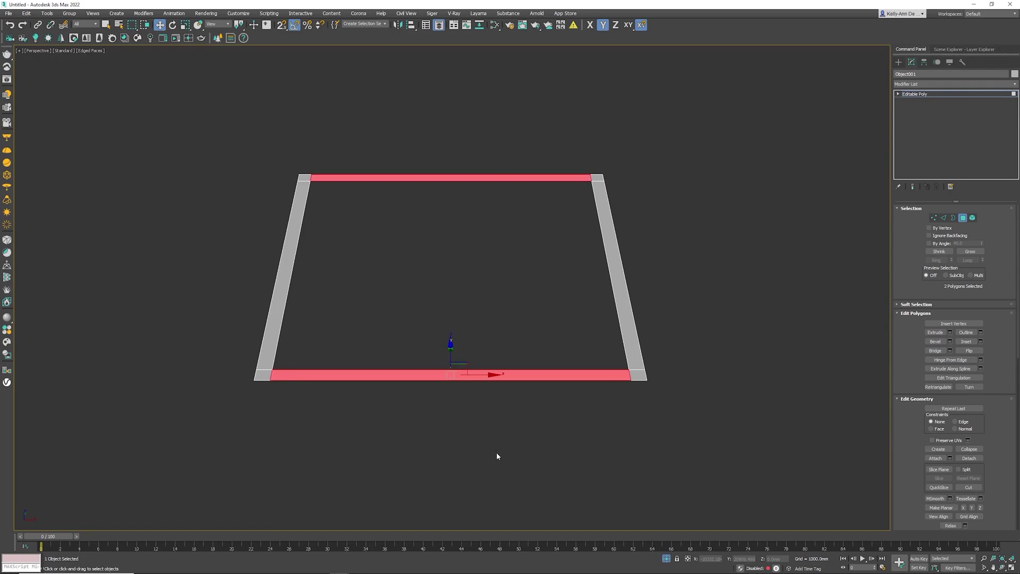
click(968, 458)
click(732, 205)
click(963, 218)
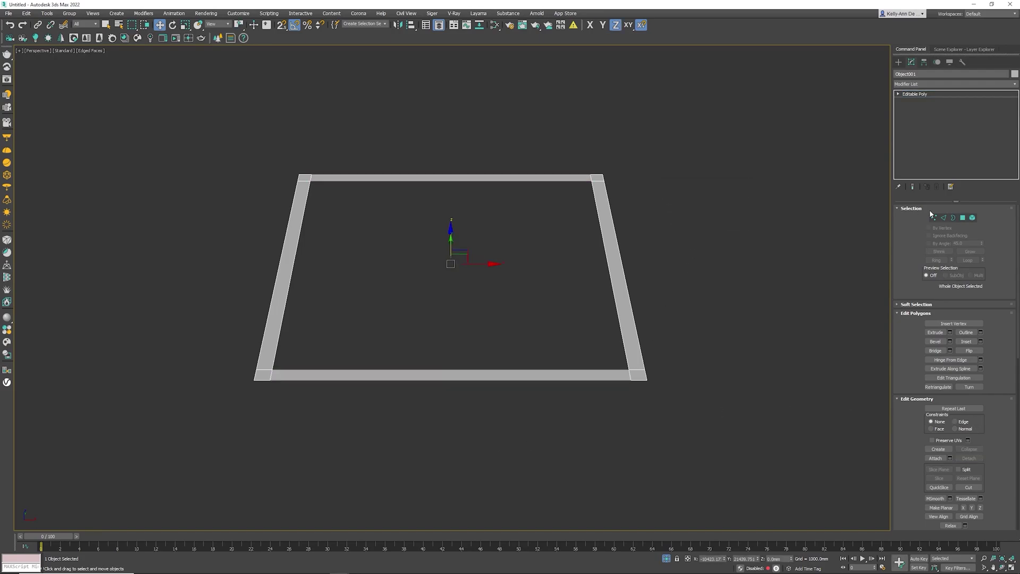
Remove the leftover corner edges from the inner frame's two side members
alt+middle_drag(292, 248, 317, 250)
key(2)
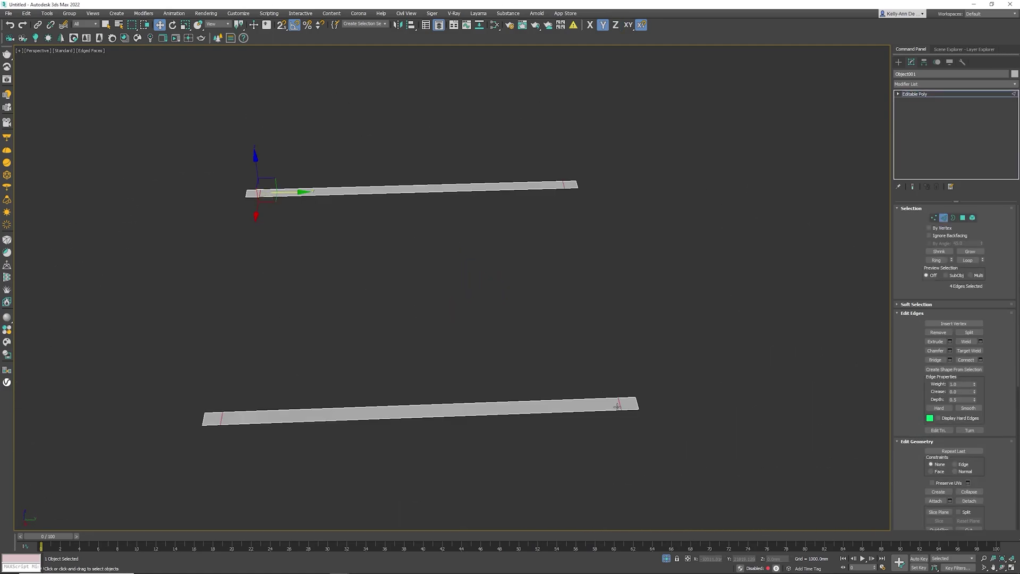
click(617, 407)
click(522, 240)
alt+middle_drag(478, 268, 523, 277)
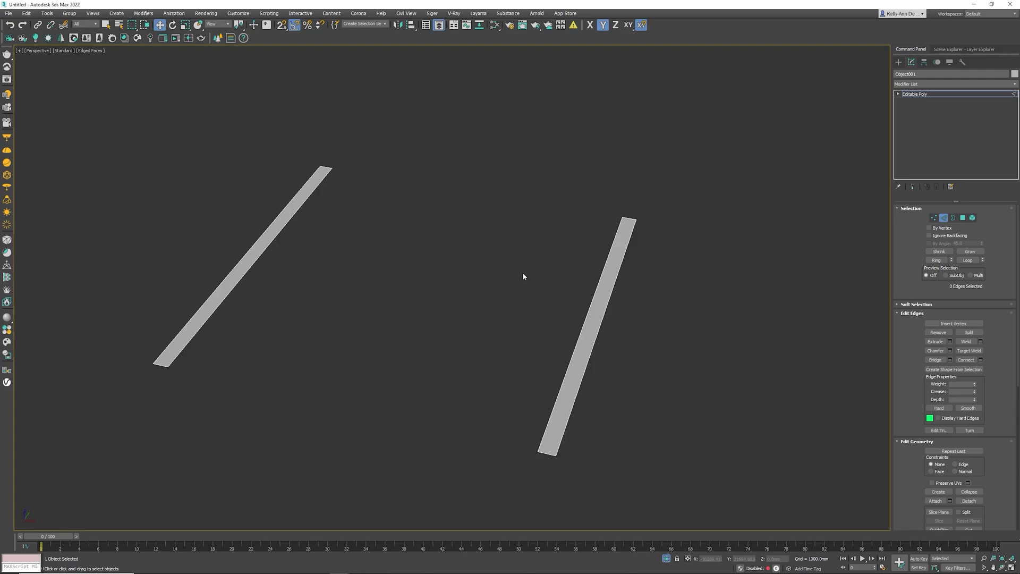
click(949, 218)
Unhide all objects and isolate the four outer and inner frame objects without the glass
right_click(447, 221)
click(467, 193)
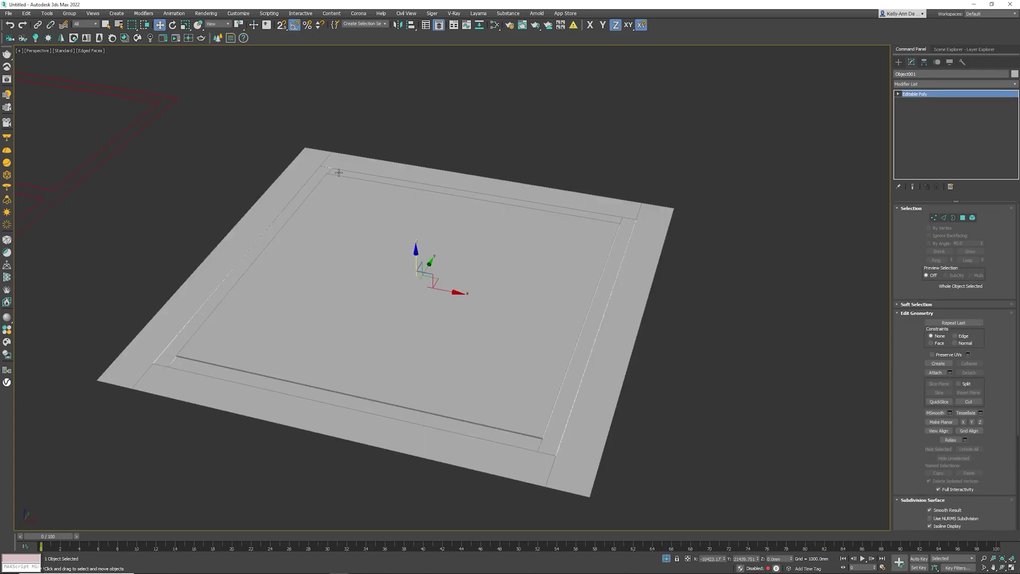
ctrl+click(350, 162)
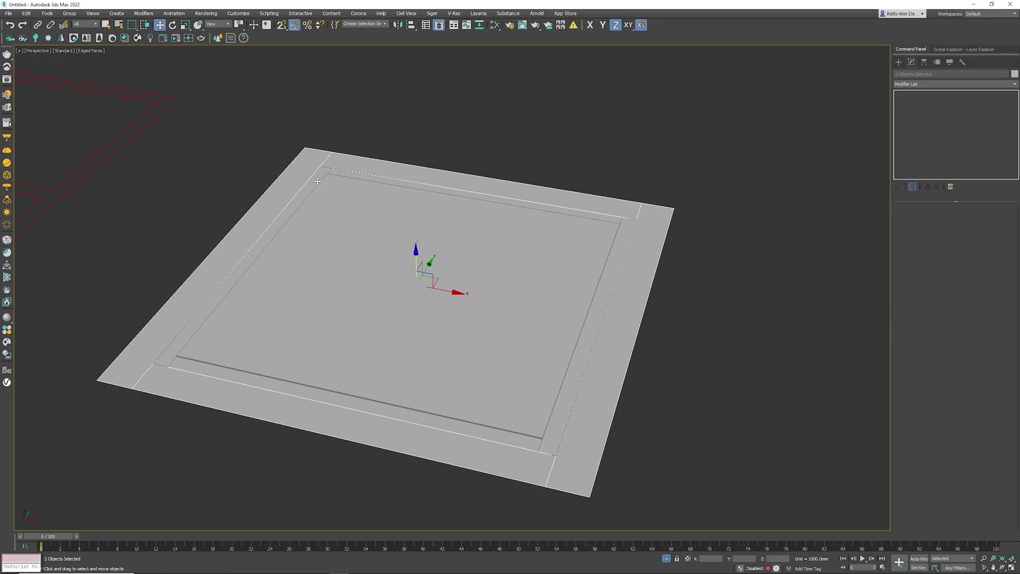
ctrl+click(319, 180)
ctrl+click(341, 174)
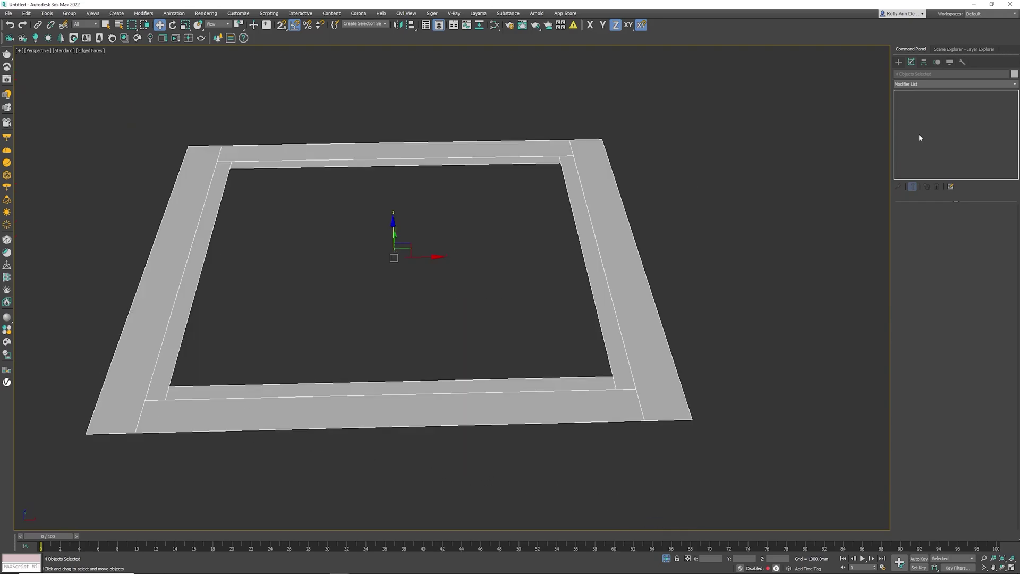
Apply a Shell modifier to both outer frame objects with inner and outer amounts of 30 mm
click(824, 164)
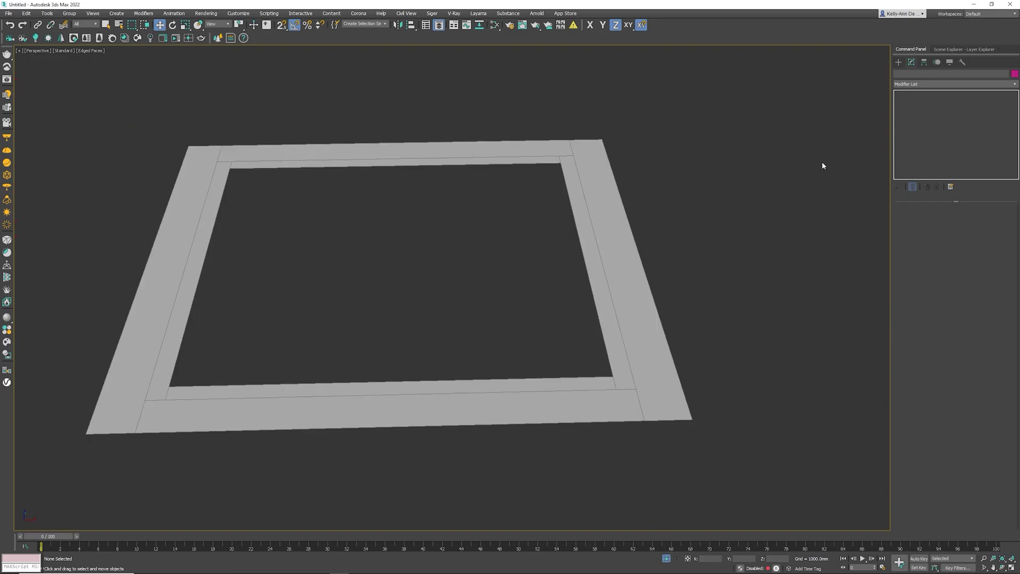
click(602, 191)
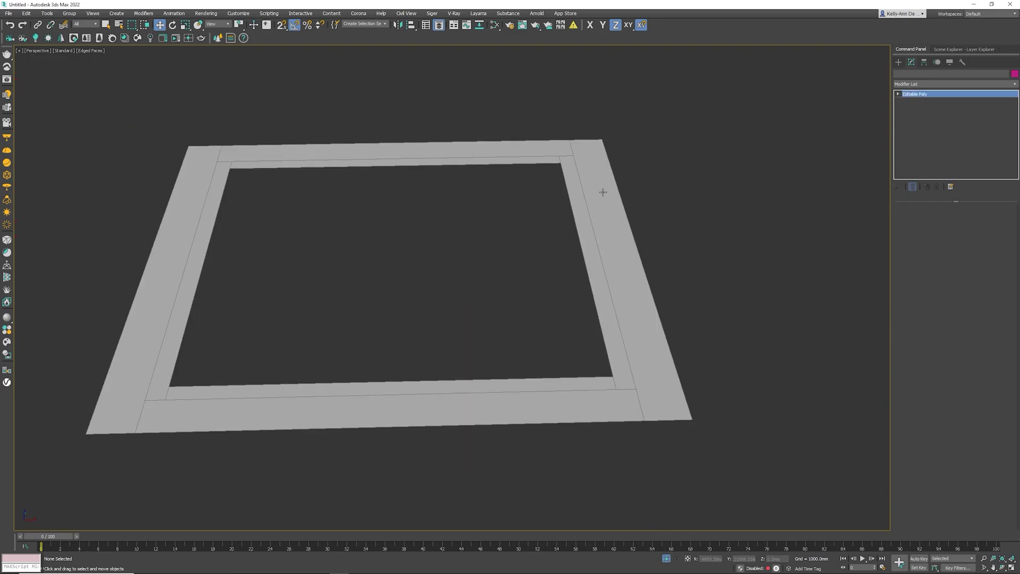
ctrl+click(409, 150)
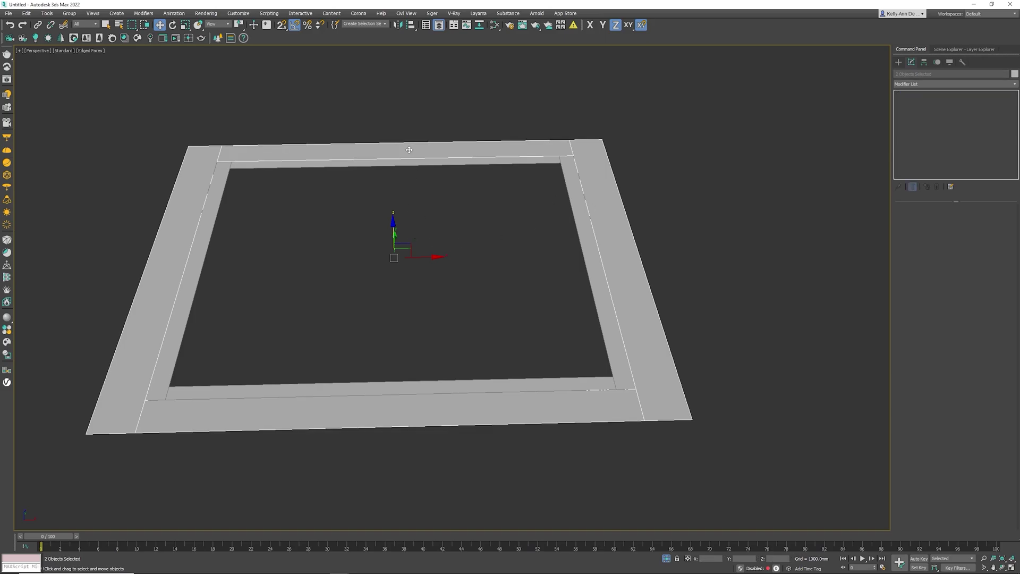
click(917, 84)
text(sh)
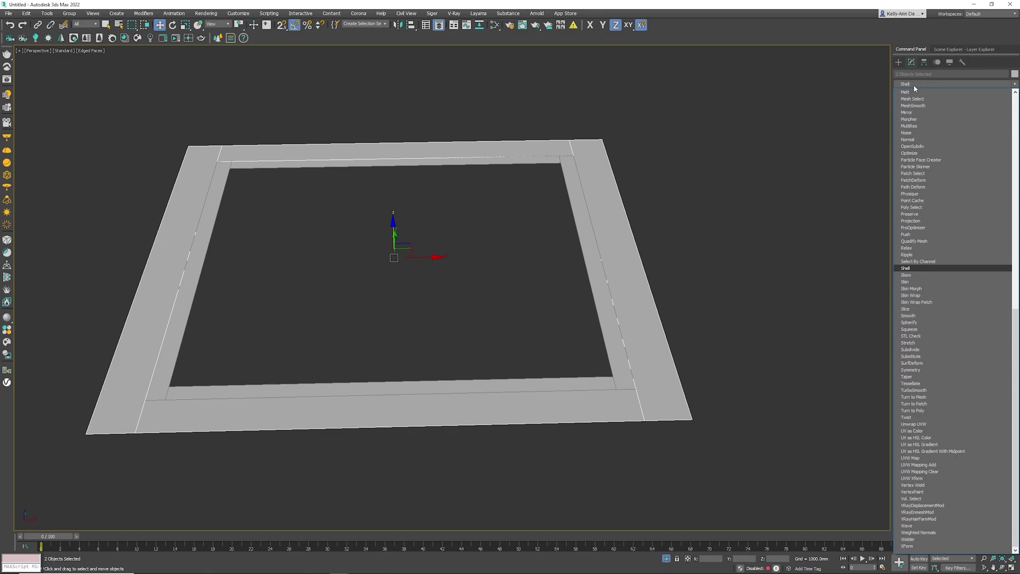
click(915, 269)
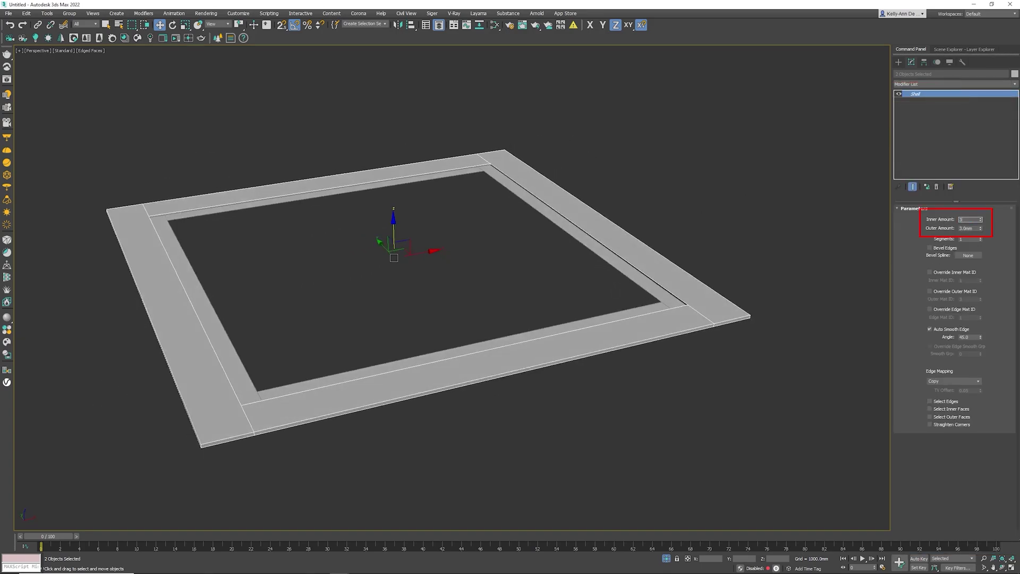
text(3)
key(Return)
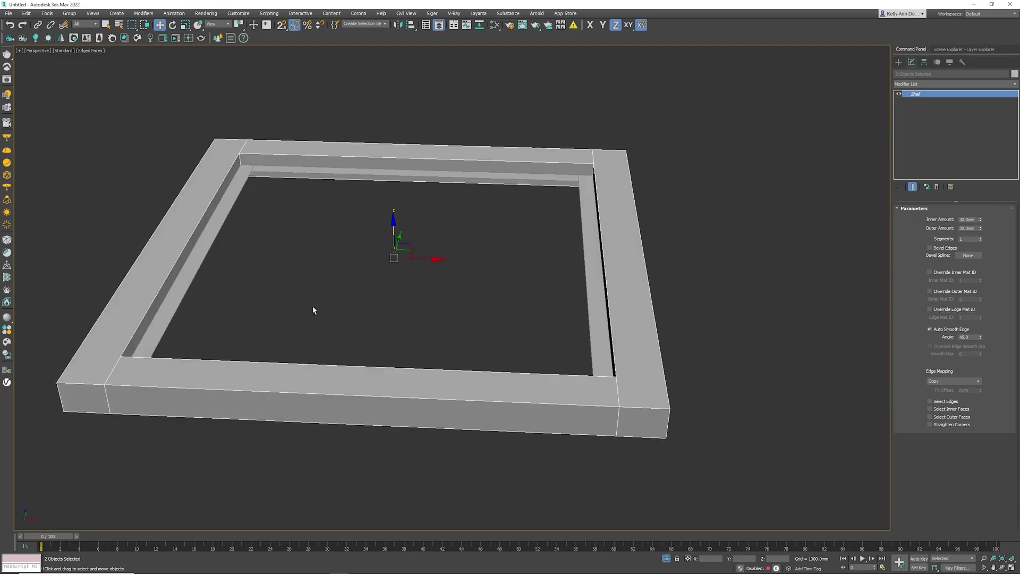
Apply a Shell modifier to both inner frame objects with inner and outer amounts of 15 mm
click(289, 177)
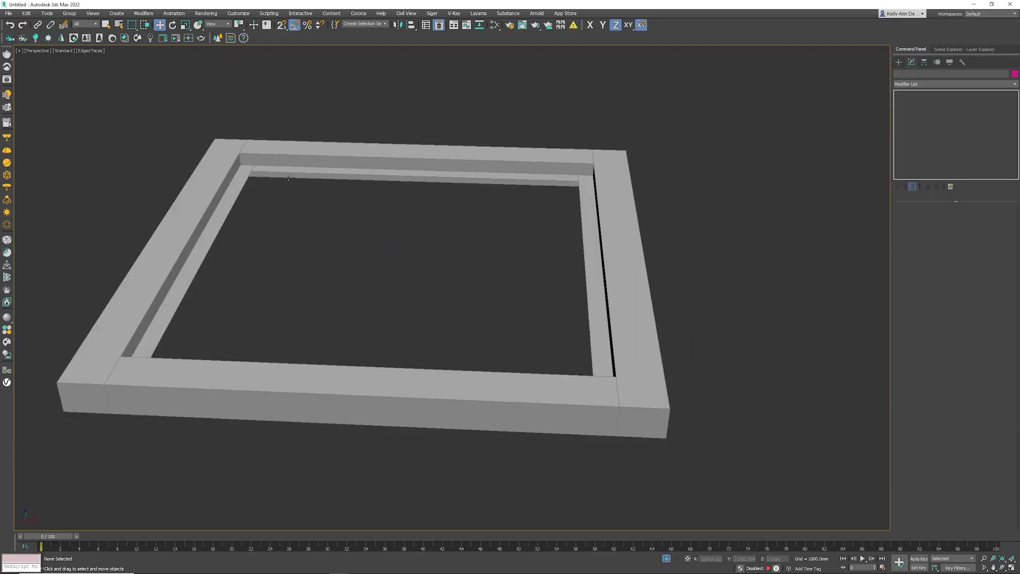
click(287, 172)
ctrl+click(277, 184)
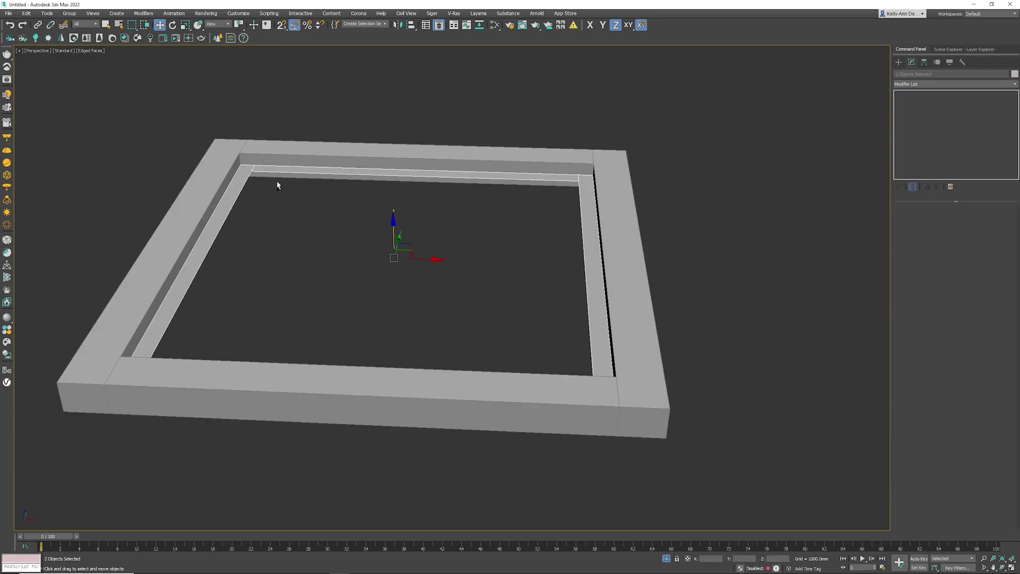
click(914, 83)
text(sh)
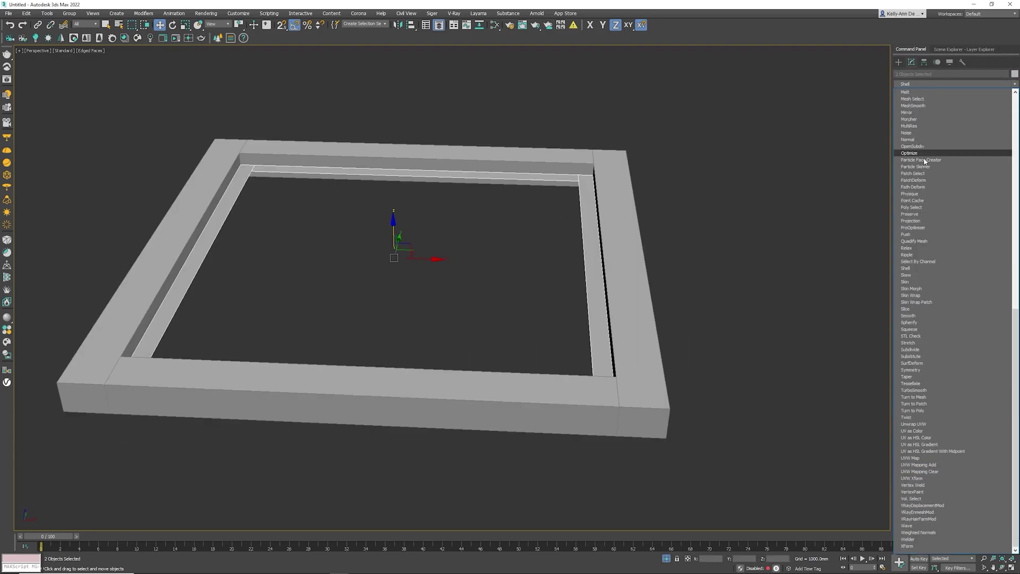
click(912, 269)
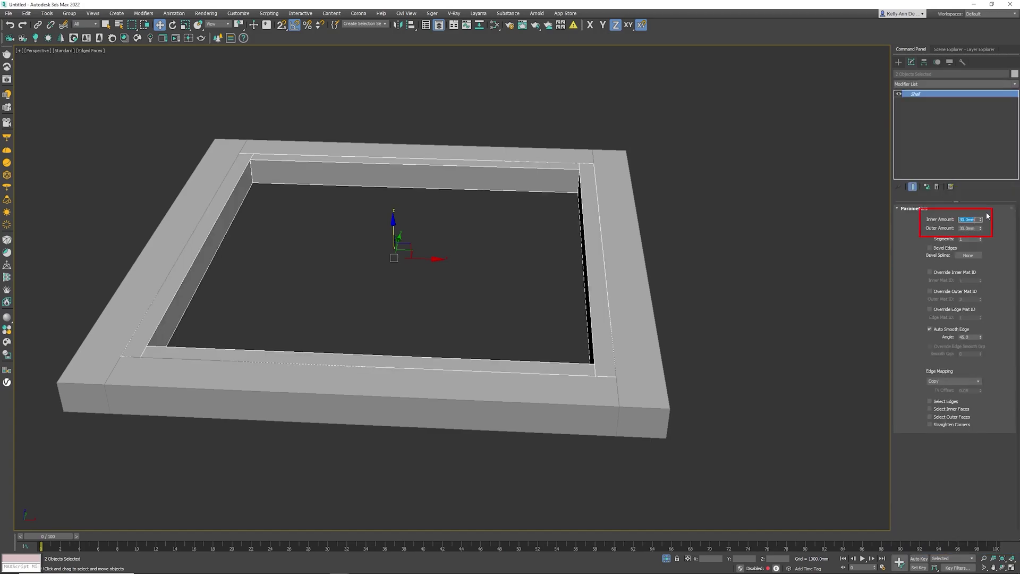
text(15)
key(Tab)
text(15)
key(Return)
Unhide all objects to bring back the glass pane within the frames
mouse_move(531, 239)
alt+middle_down()
mouse_move(464, 237)
mouse_move(519, 240)
alt+middle_up()
right_click(480, 237)
click(505, 200)
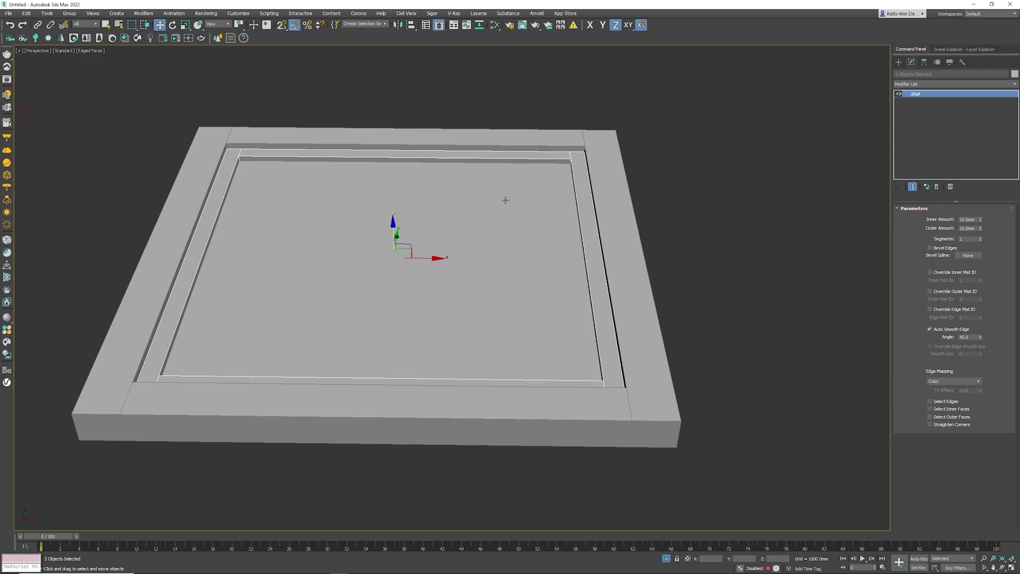
Convert the outer frame's side members to Editable Poly and attach the outer rails to them
middle_drag(418, 225, 426, 226)
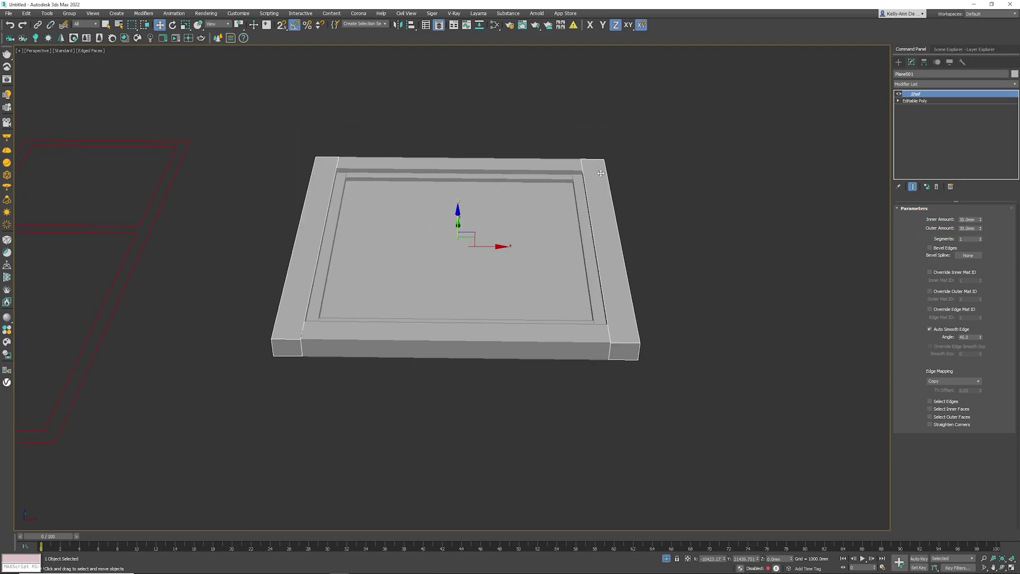
right_click(601, 173)
mouse_move(616, 254)
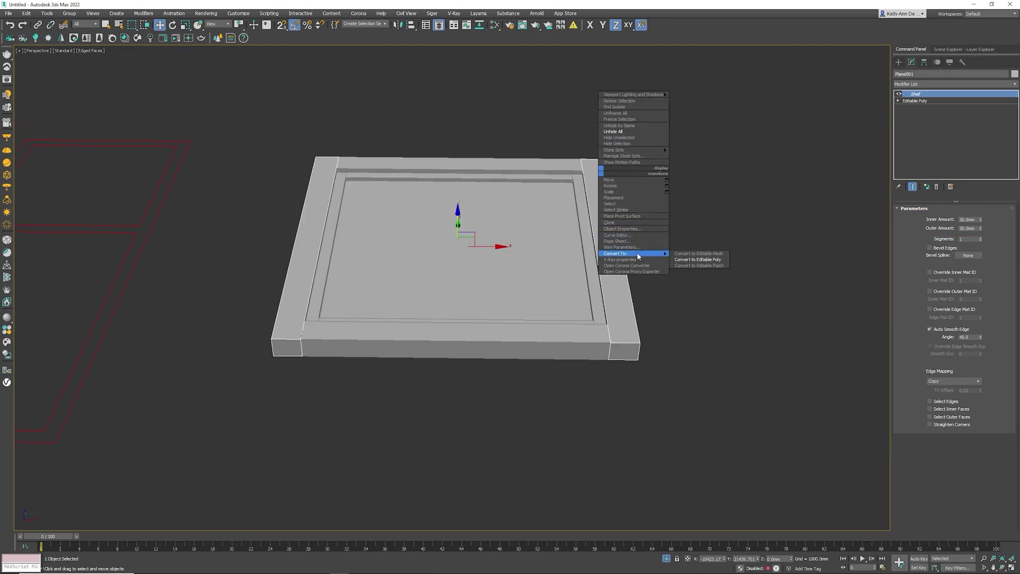
click(682, 259)
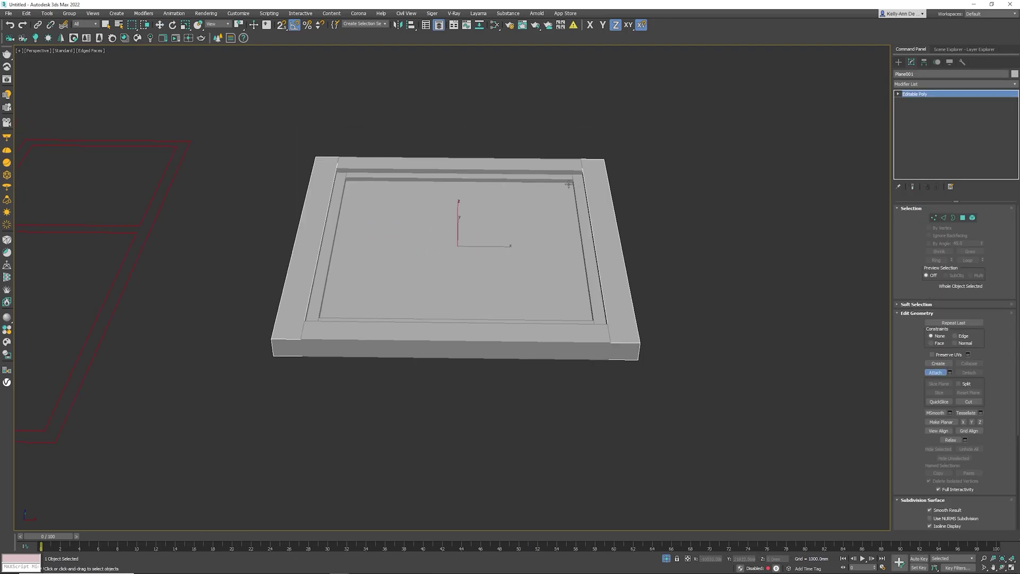
key(w)
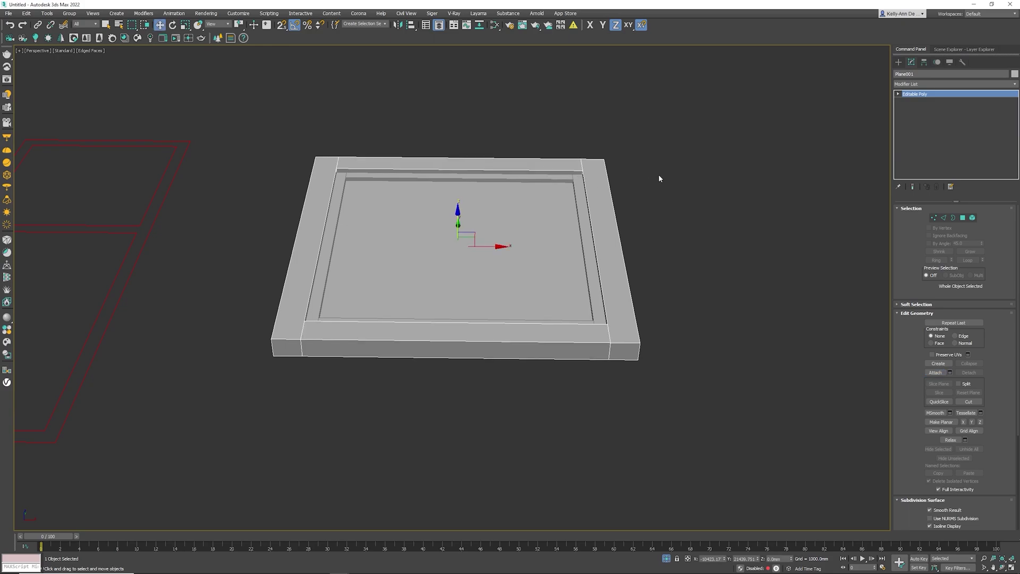
Convert the inner frame's side members to Editable Poly and attach the inner rails to them
click(580, 186)
right_click(579, 185)
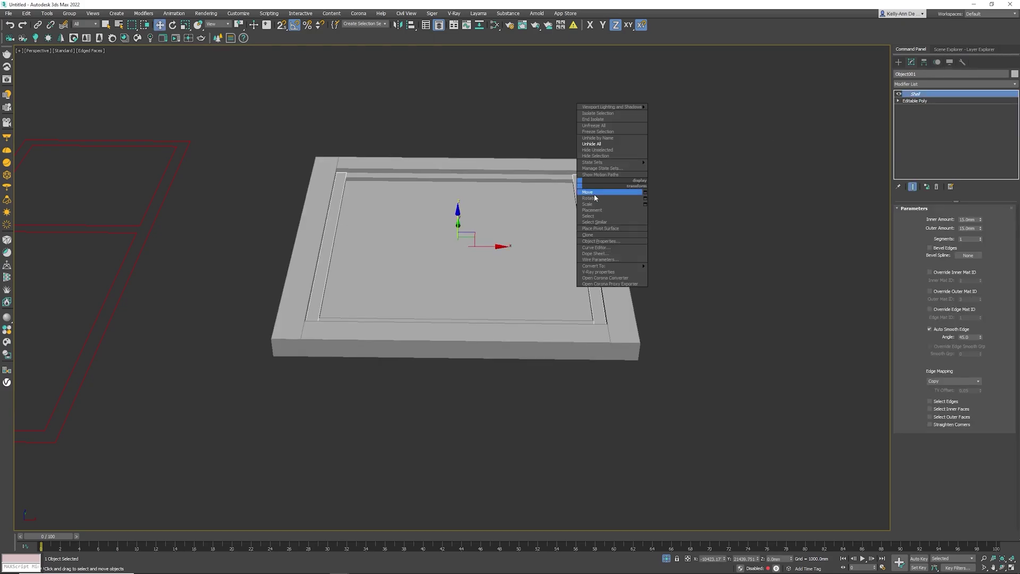
mouse_move(612, 267)
click(676, 269)
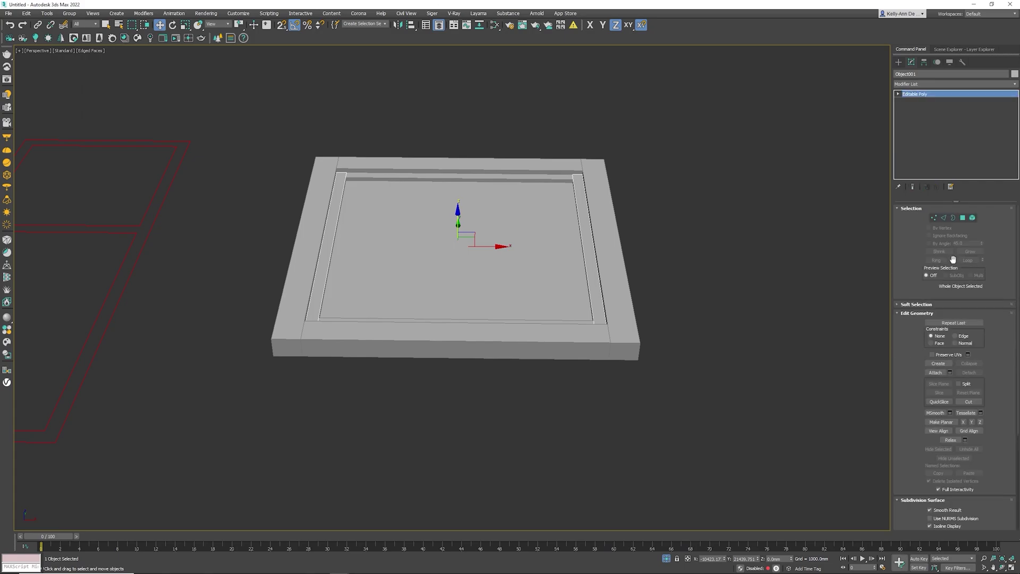
click(935, 372)
click(548, 180)
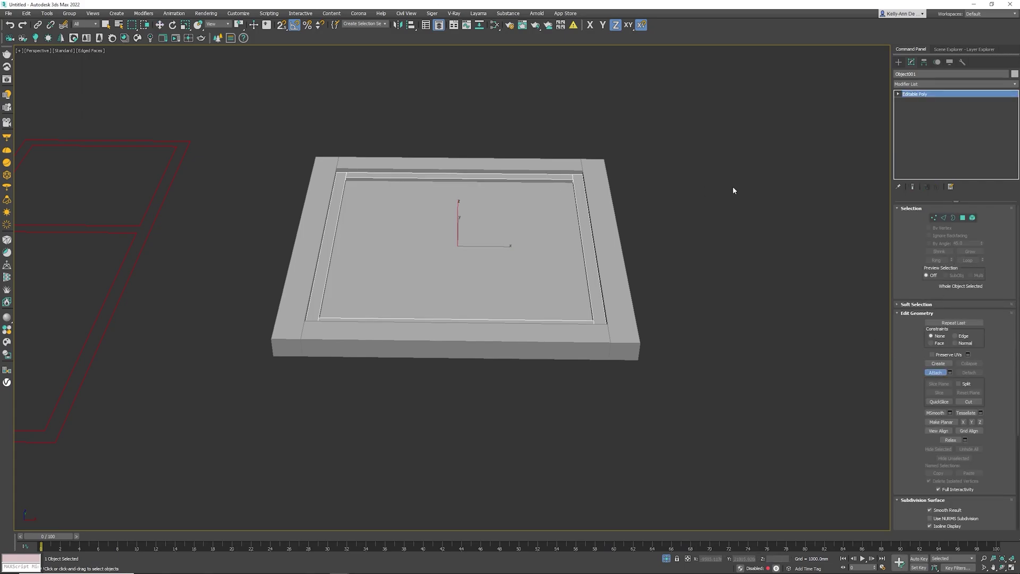
right_click(579, 186)
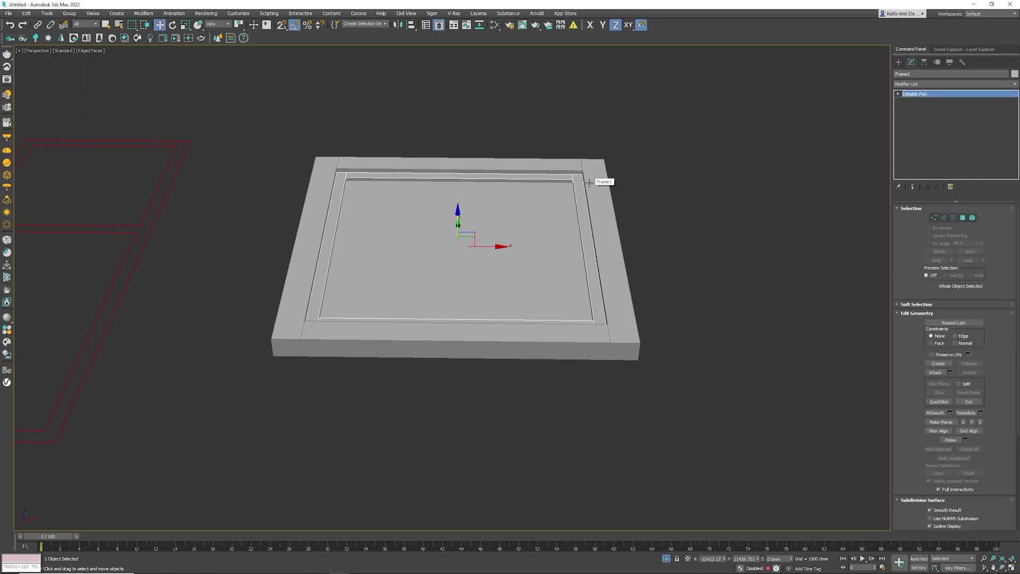
Apply a Chamfer modifier to both the inner and outer frames with a 2 mm amount and 2 segments
ctrl+click(601, 175)
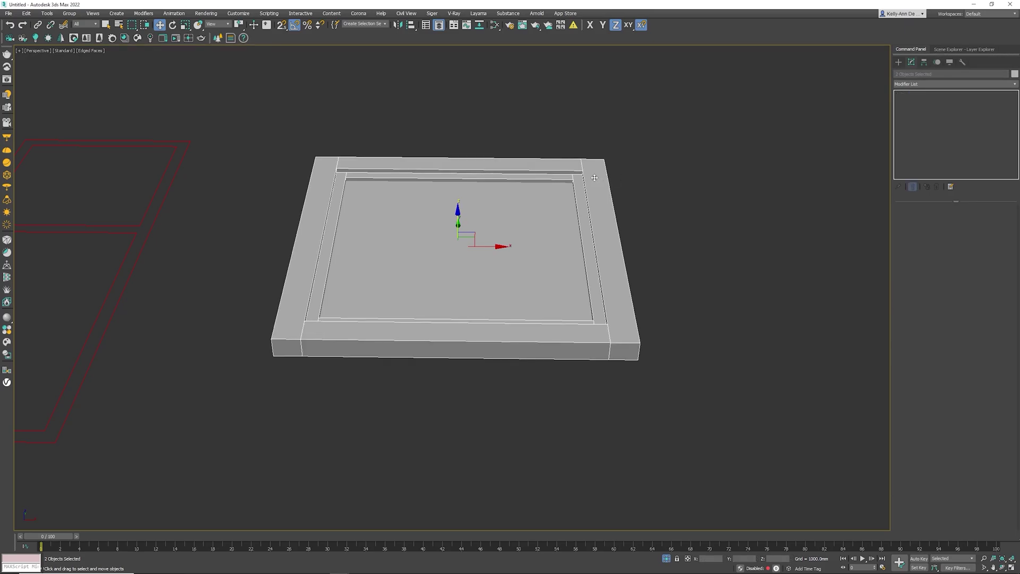
click(916, 84)
scroll(916, 84, down, 3)
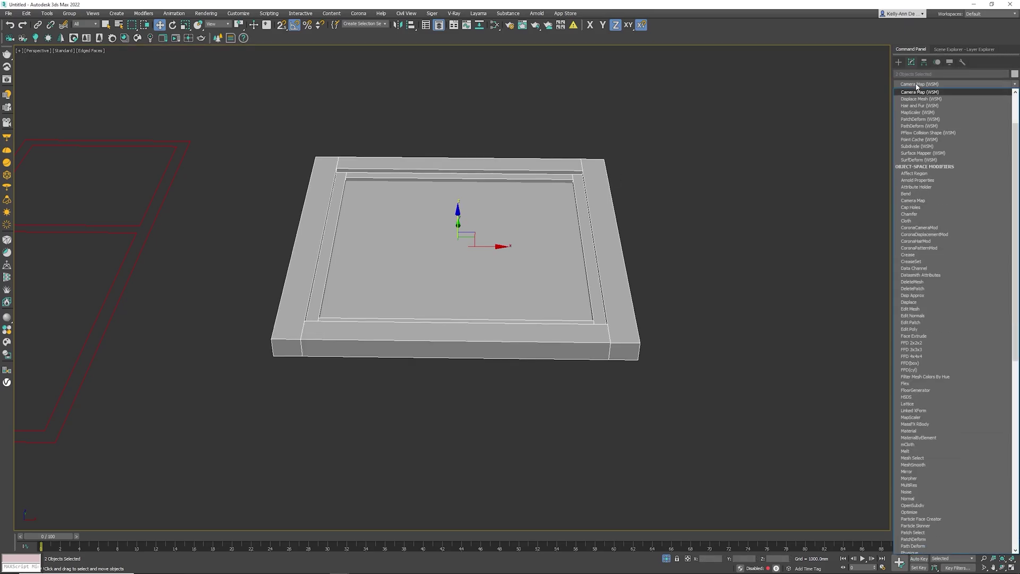
click(909, 214)
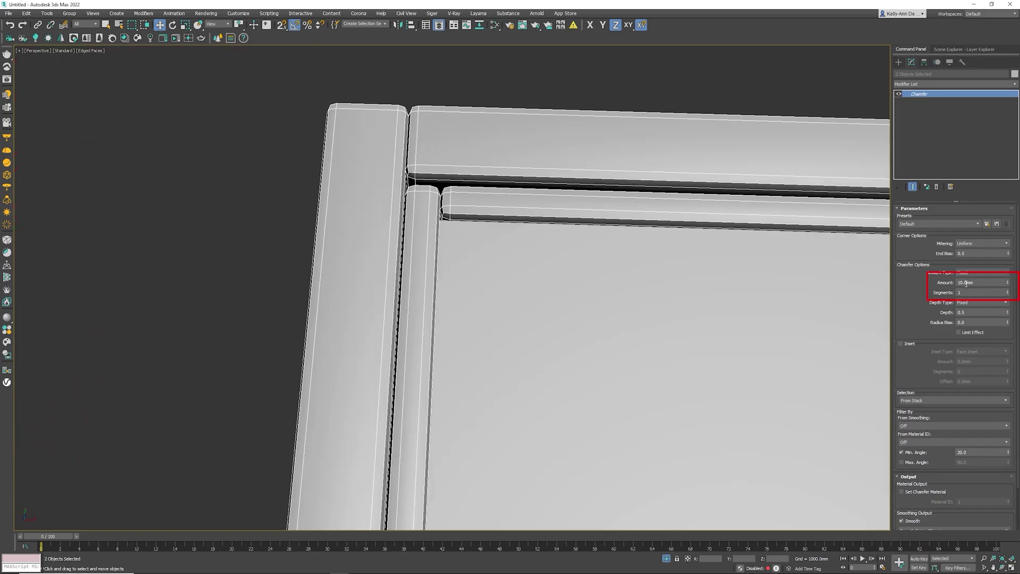
click(973, 282)
text(2)
key(Return)
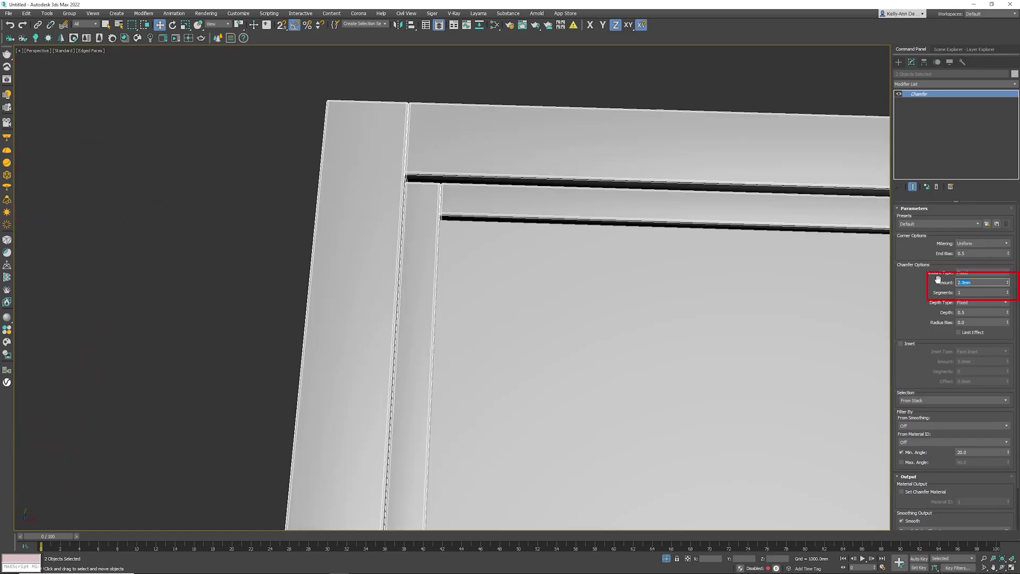
click(1007, 291)
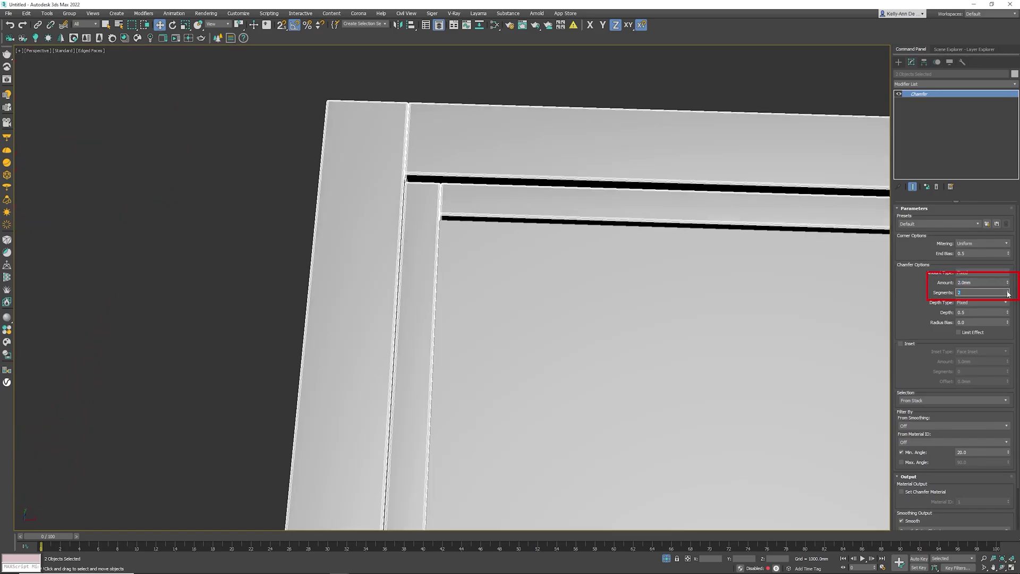
Select the complete window, including the outer frame, inner frame and glass
key(F4)
middle_drag(690, 252, 572, 238)
scroll(661, 251, down, 3)
scroll(572, 238, down, 3)
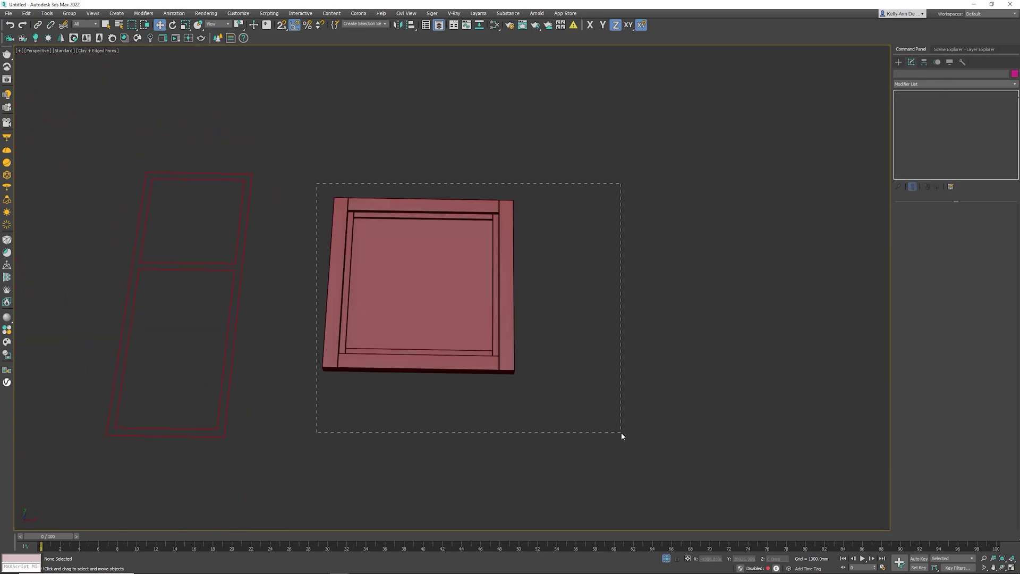
drag(621, 434, 621, 433)
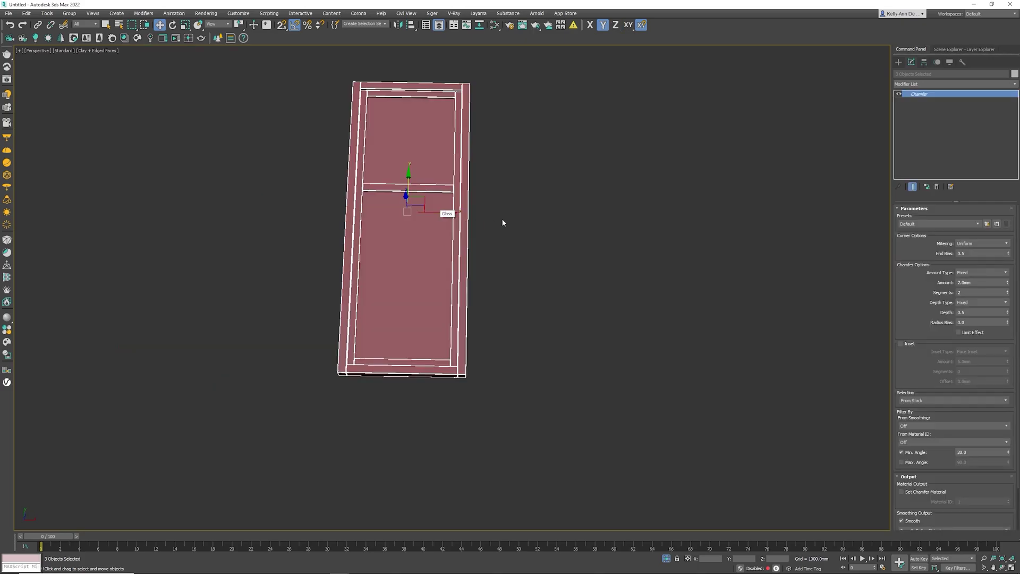
Create a plane beside the finished window in the Top view with length and width of 1000 mm
click(502, 222)
key(t)
middle_drag(550, 226, 370, 231)
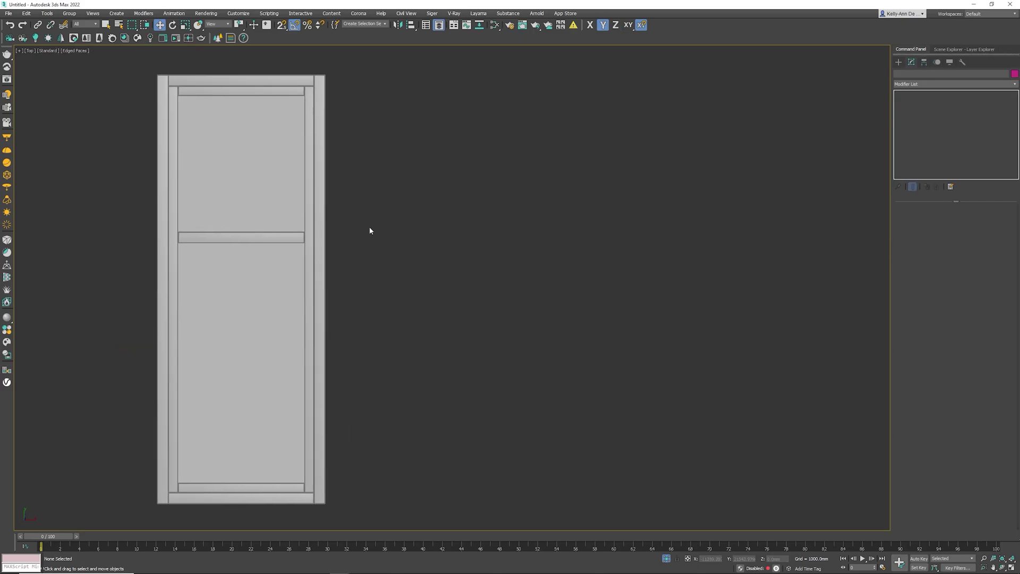
scroll(370, 231, down, 3)
click(899, 62)
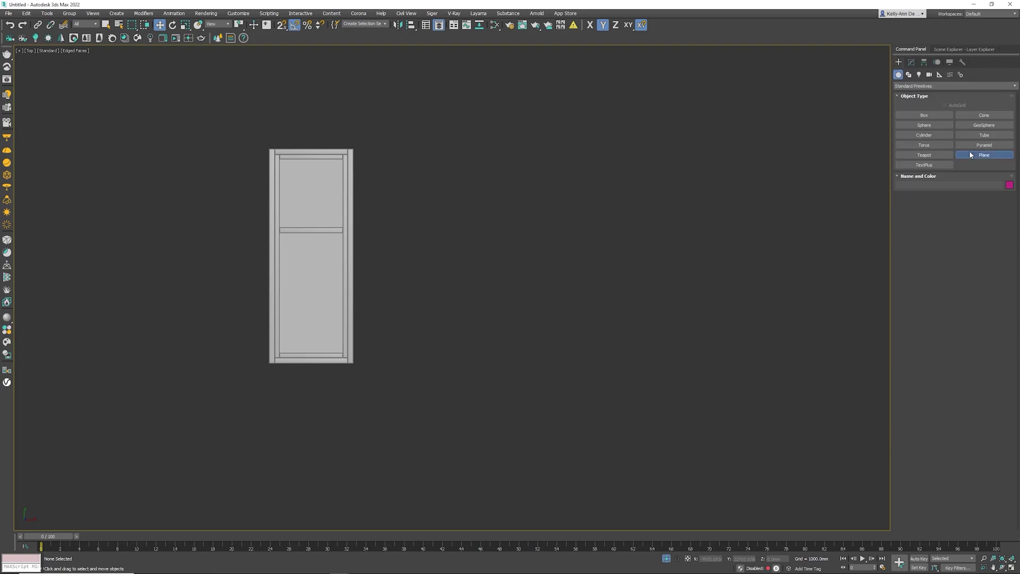
click(983, 154)
drag(404, 156, 567, 311)
double_click(968, 235)
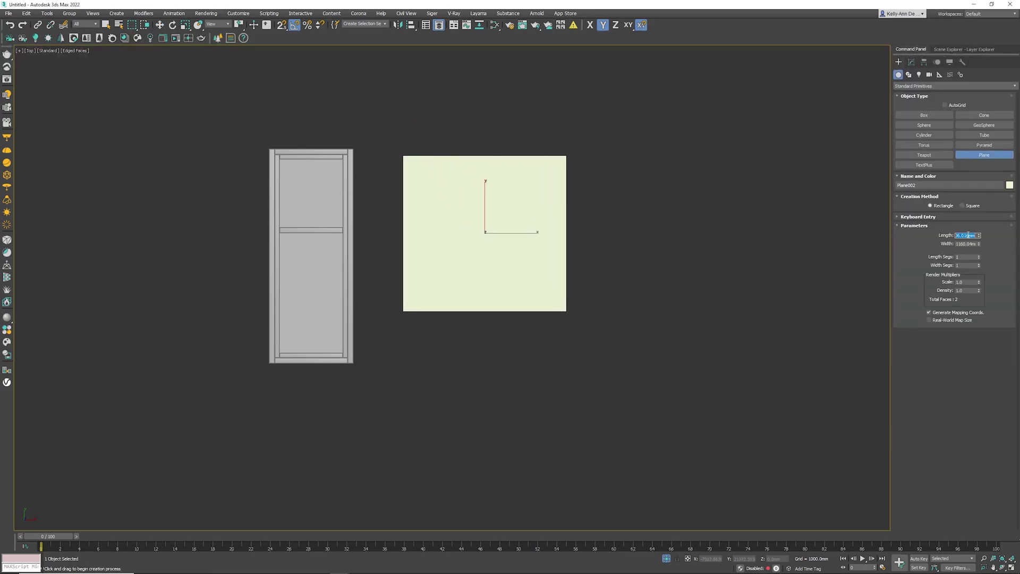
key(Tab)
text(1000)
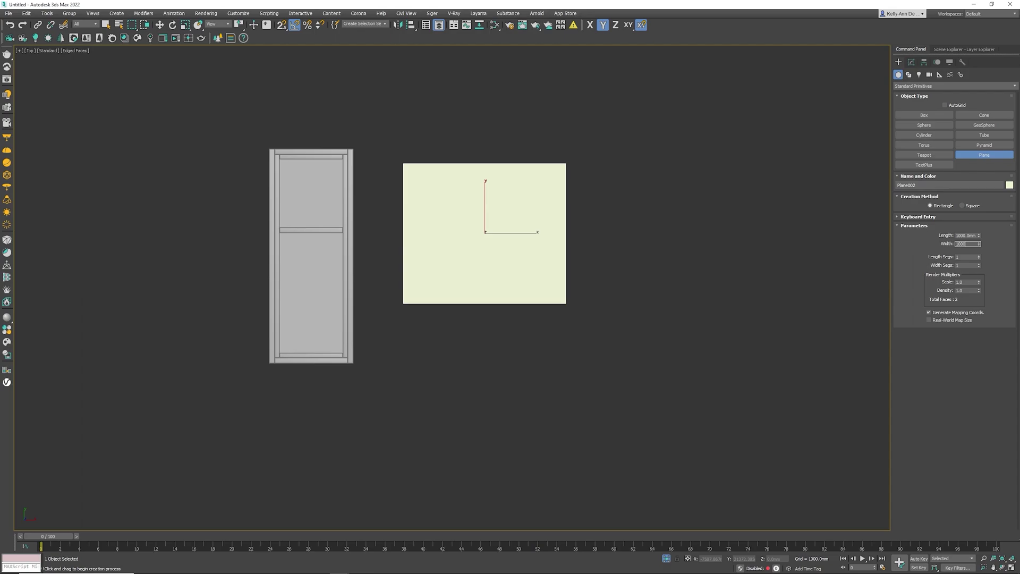
key(Return)
Convert the new plane to Editable Poly and inset its polygon by 50 mm
right_click(521, 320)
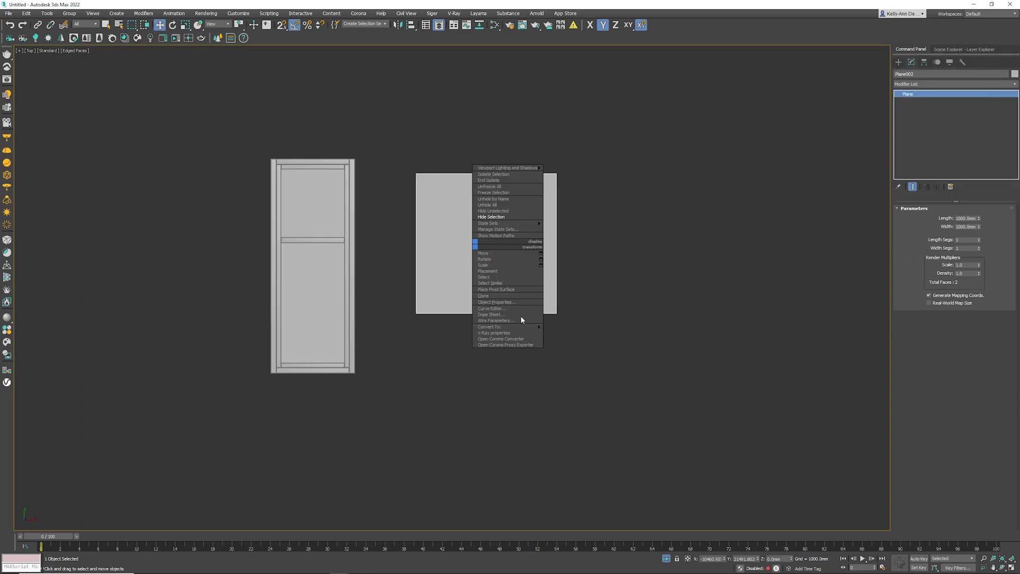
click(569, 332)
scroll(531, 229, up, 2)
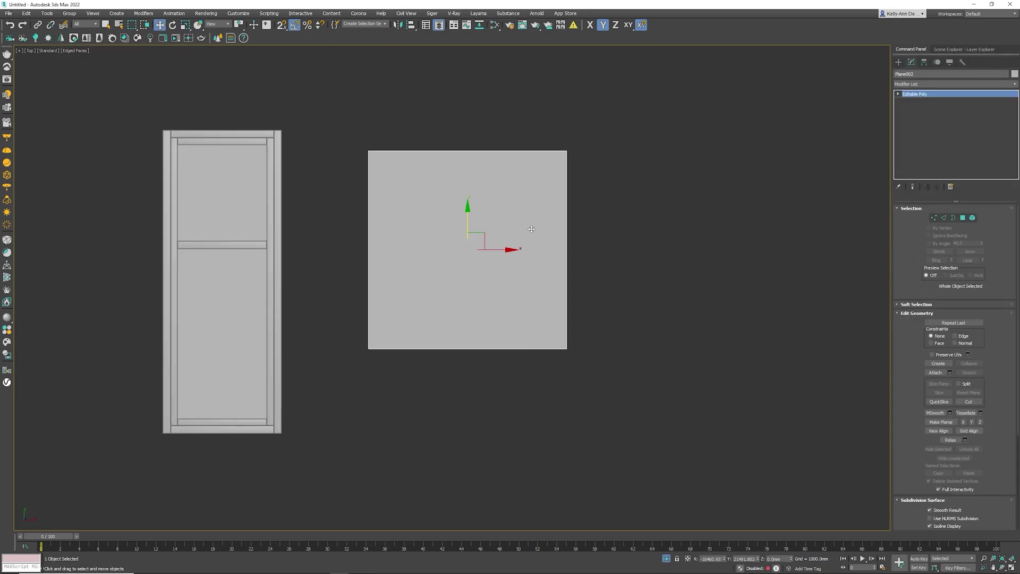
click(963, 219)
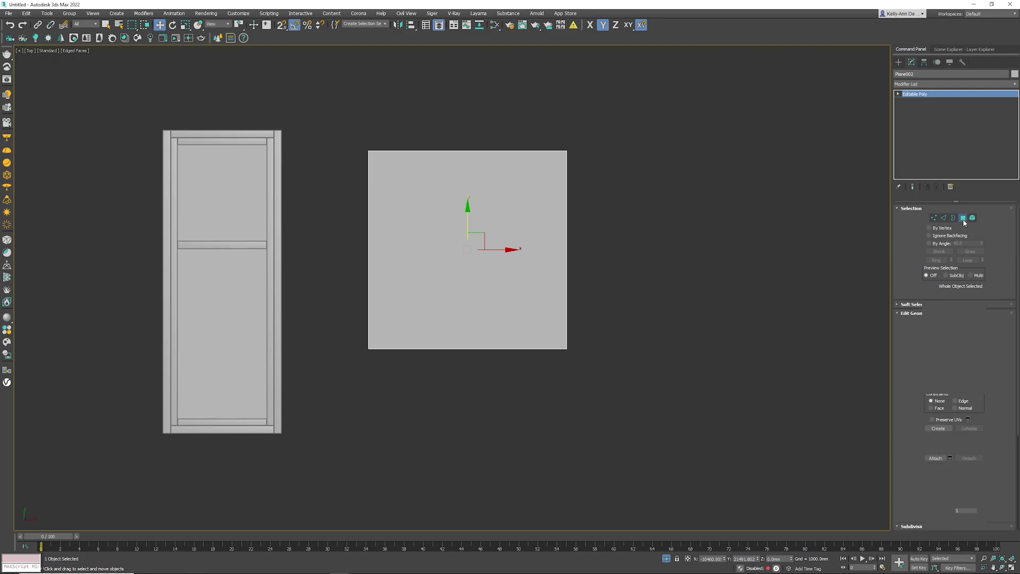
click(496, 245)
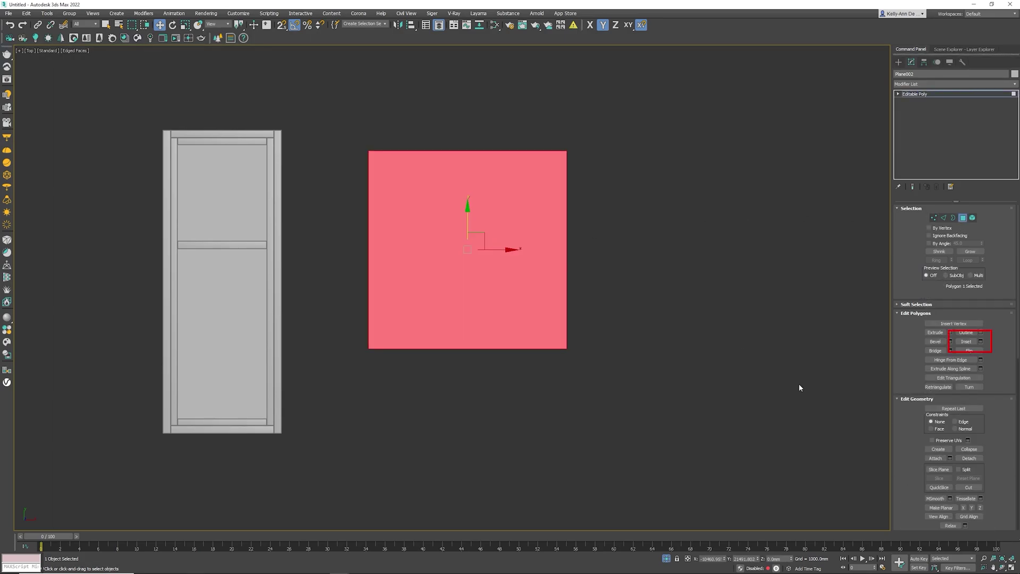
click(981, 343)
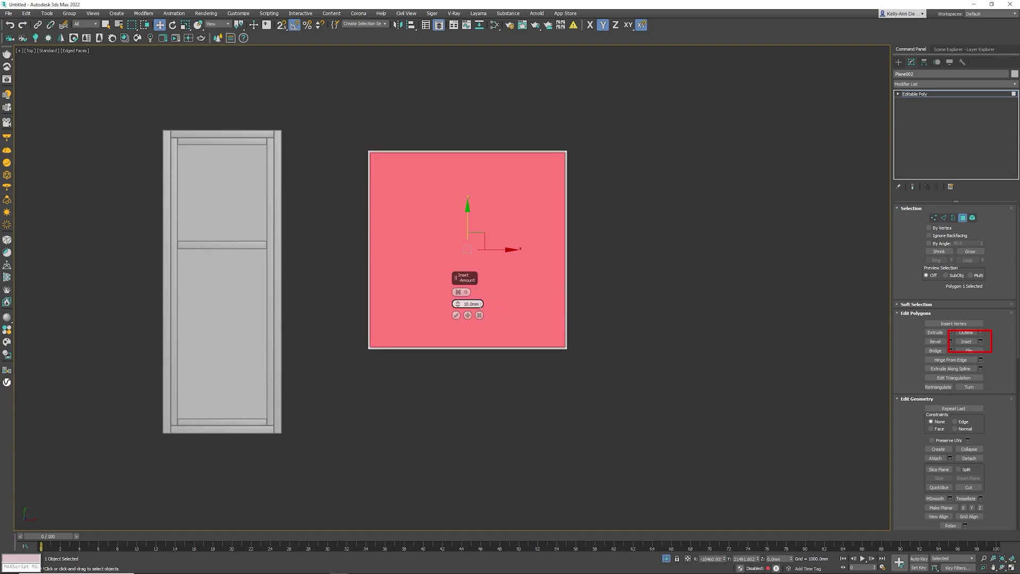
click(471, 304)
text(50)
key(Return)
click(457, 316)
Detach the plane's inset centre polygon as a separate object and leave polygon editing
click(969, 458)
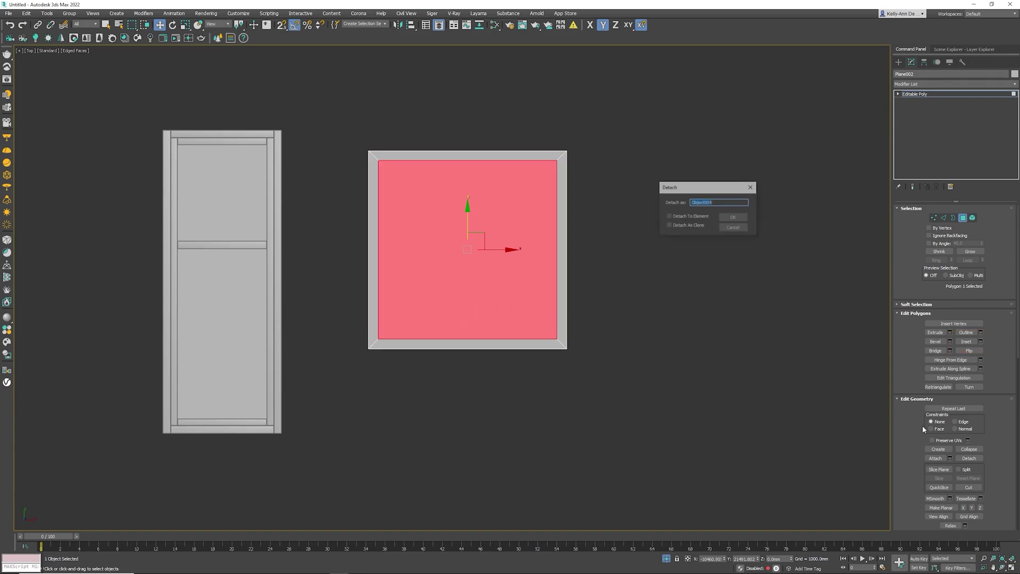
click(742, 217)
click(963, 218)
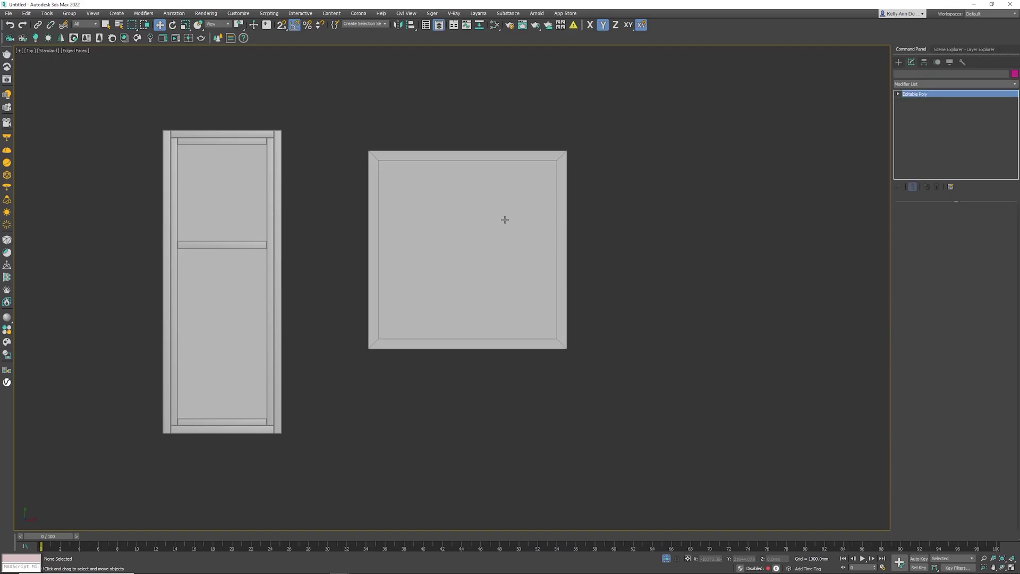
Inset the detached centre panel's polygon by 30 mm to form the inner frame border
click(505, 219)
click(963, 218)
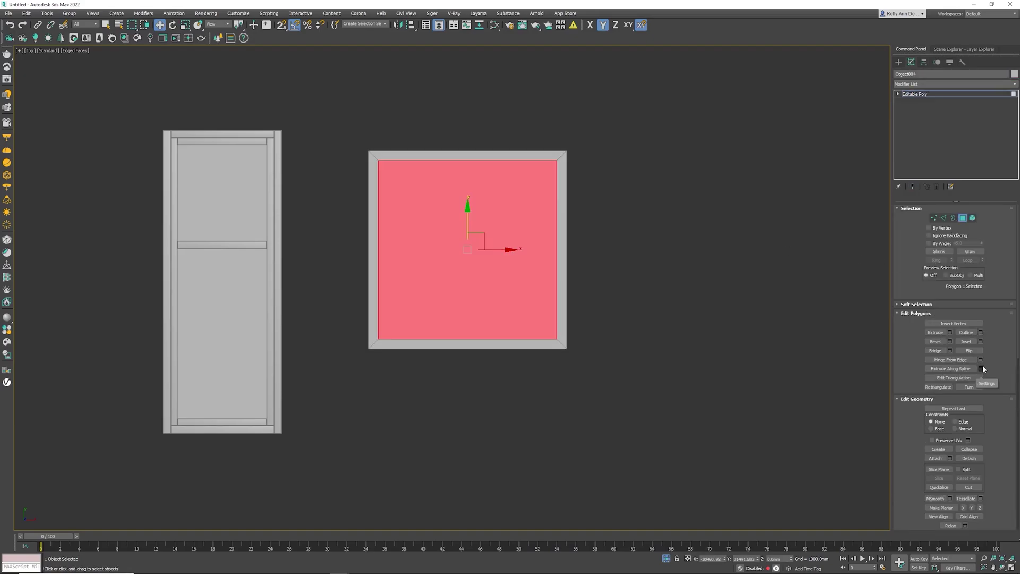
click(981, 342)
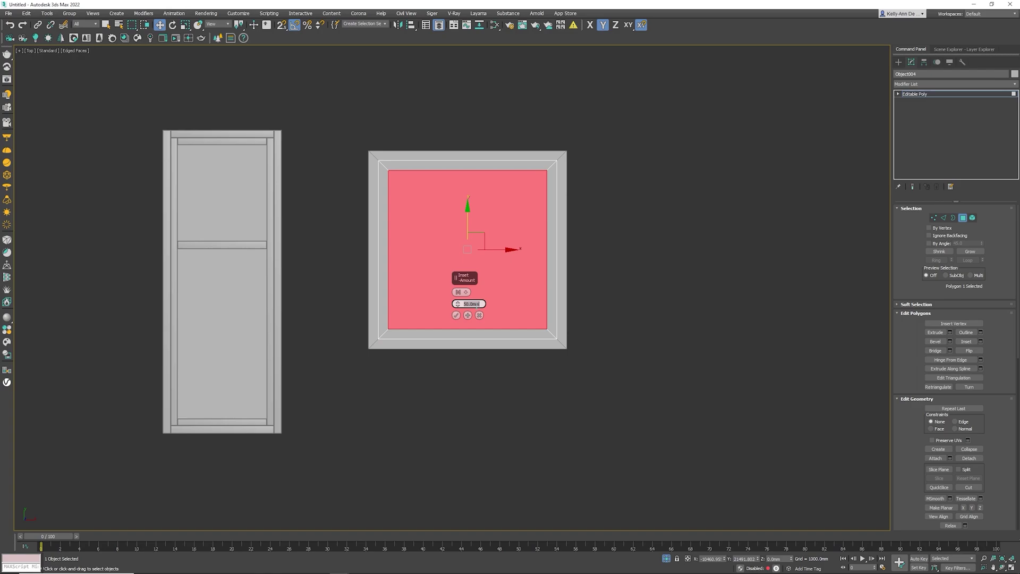
text(30)
key(Return)
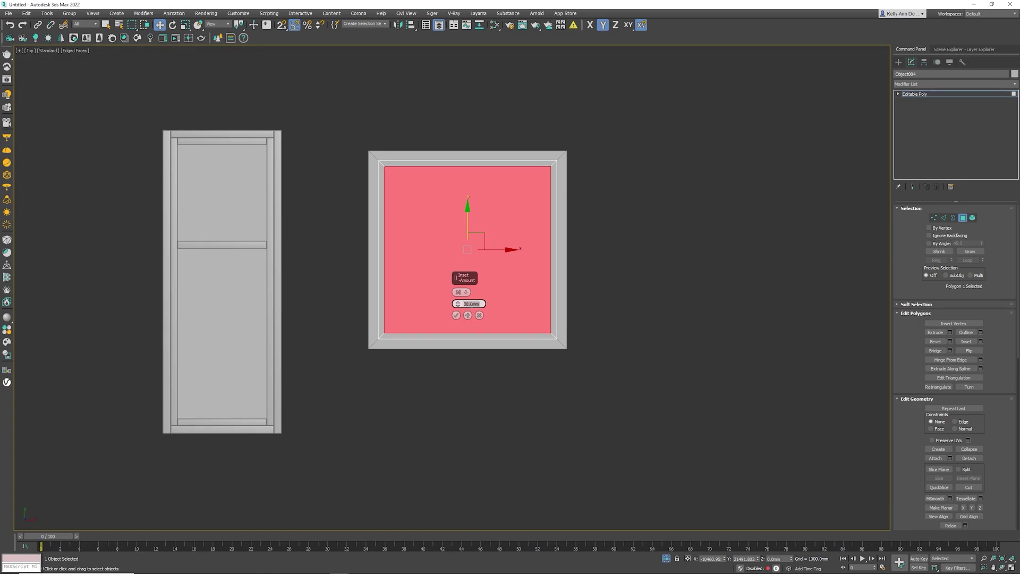
click(456, 316)
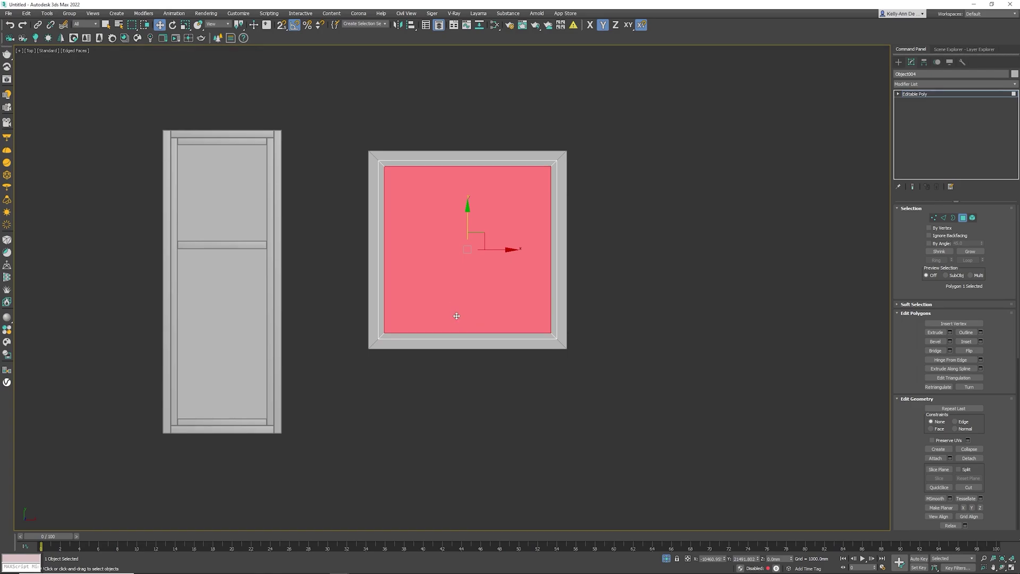
Detach the centre pane polygon as the glass, and detach the outer frame's top and bottom polygons as a separate object
click(969, 458)
click(733, 220)
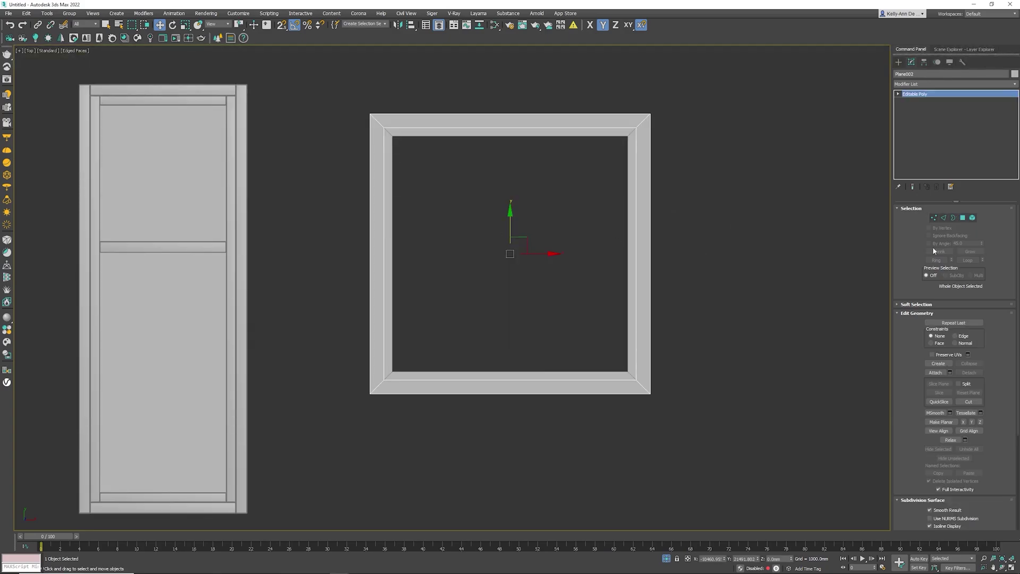
click(963, 218)
click(471, 121)
ctrl+click(544, 386)
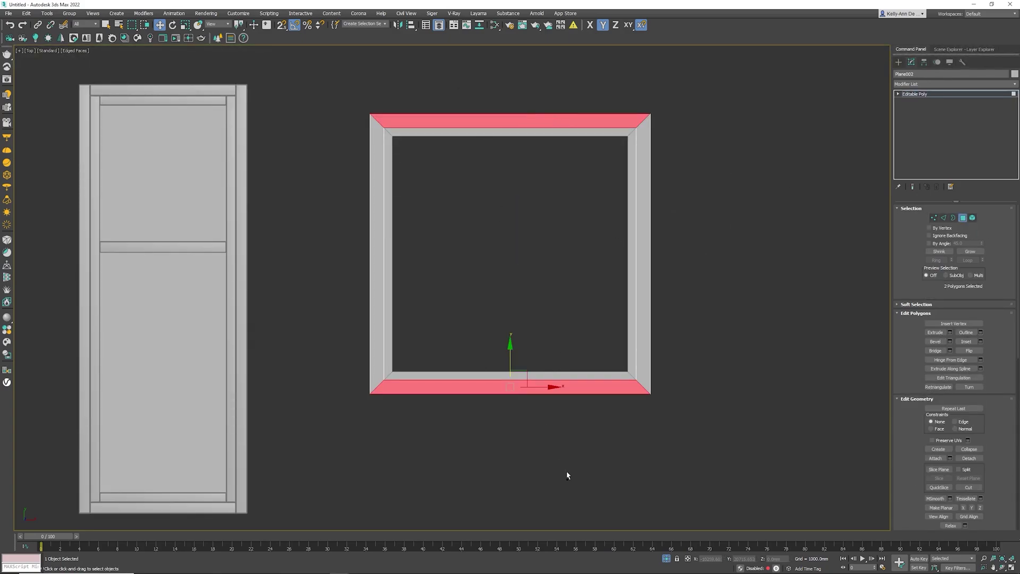
click(972, 460)
click(734, 217)
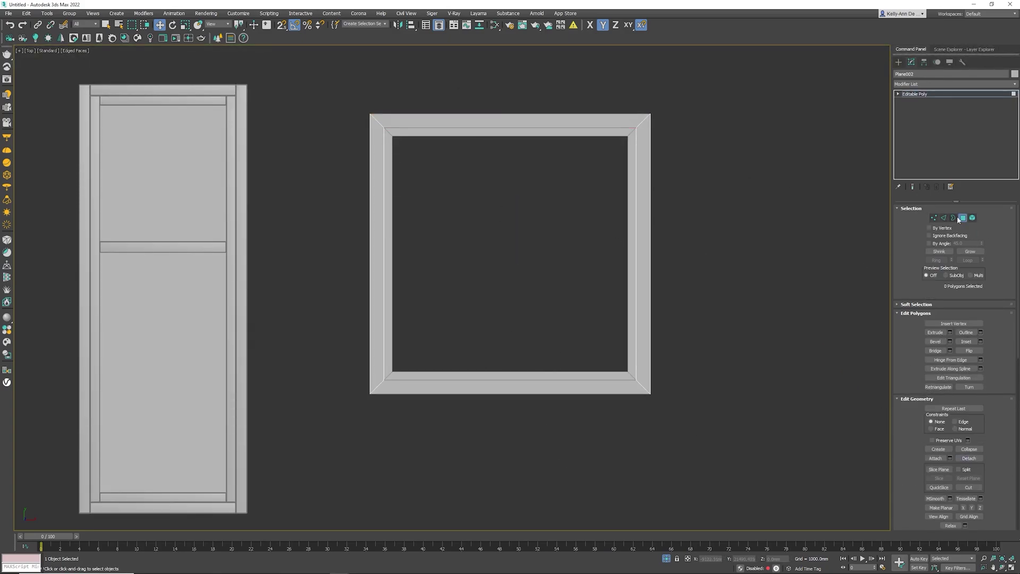
Detach the inner frame's top and bottom polygons as a separate object and leave polygon editing
click(962, 218)
click(516, 375)
key(4)
key(ctrl+z)
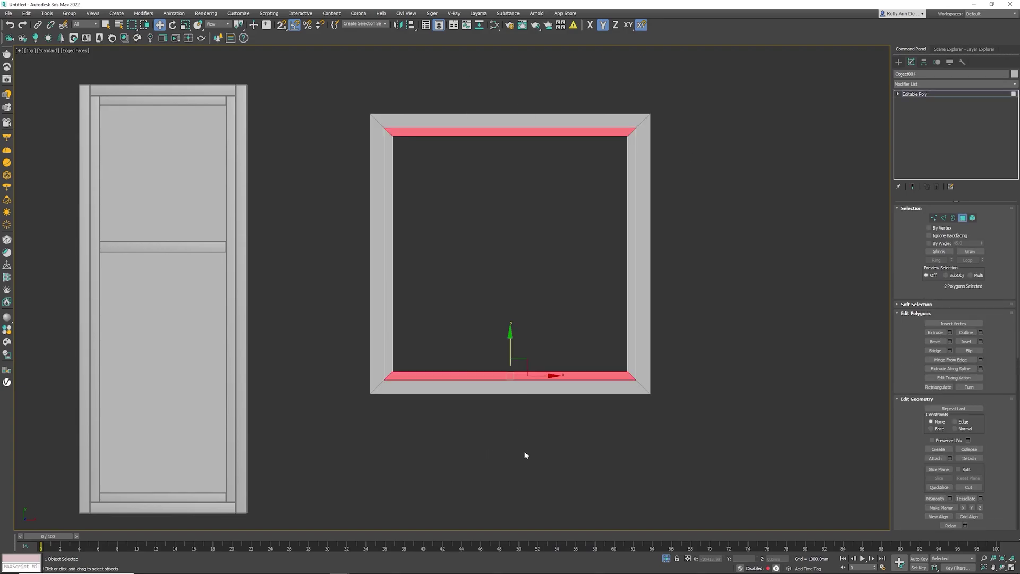
click(969, 458)
click(729, 218)
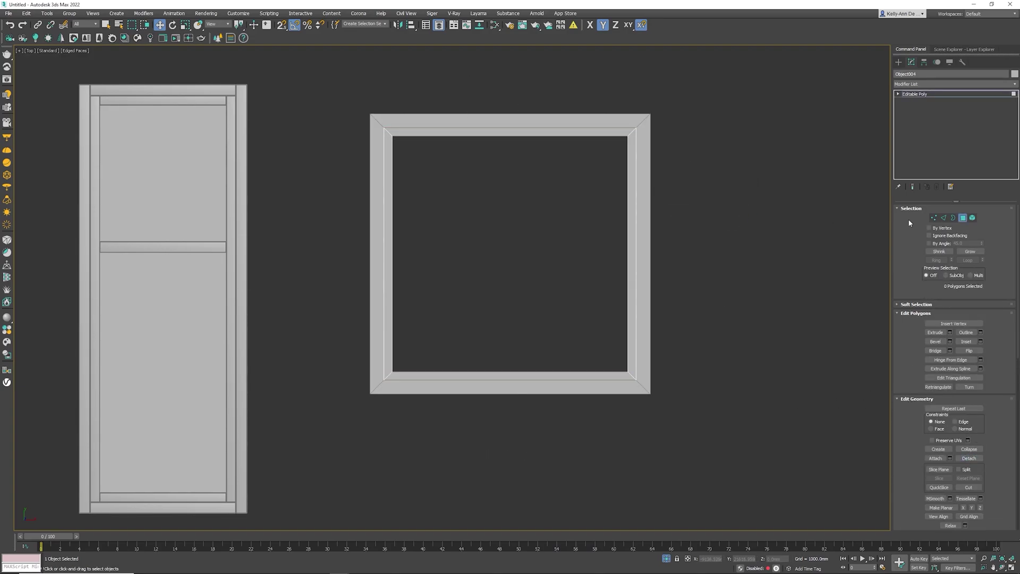
click(963, 218)
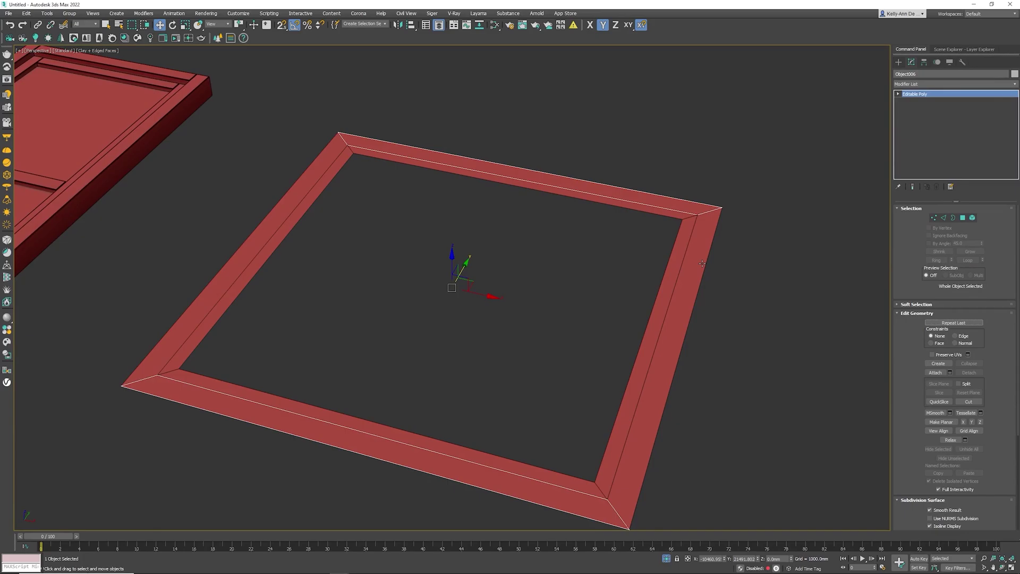
Shell both outer frame objects together with inner and outer amounts of 30 mm
ctrl+click(702, 264)
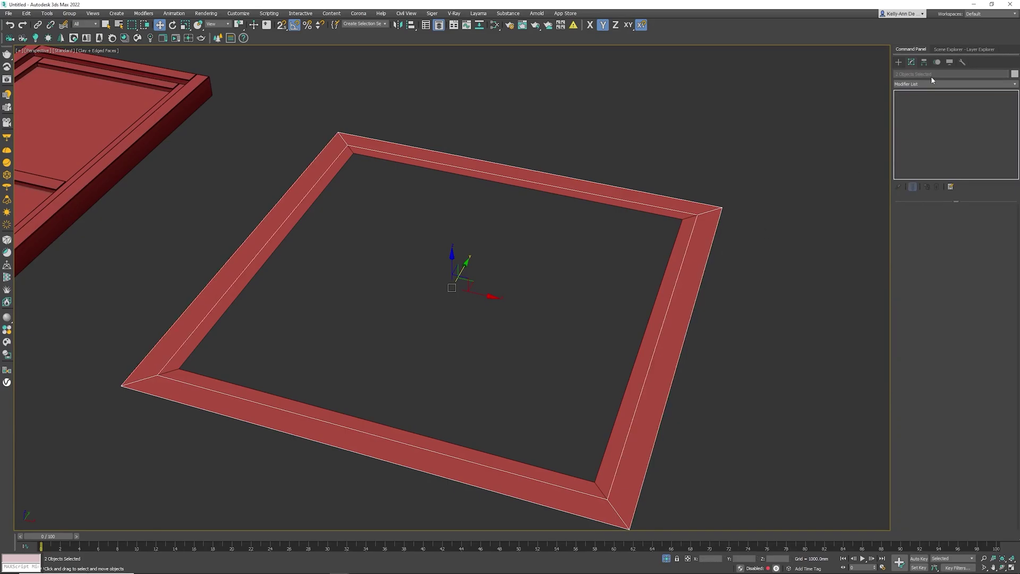
click(924, 85)
text(sh)
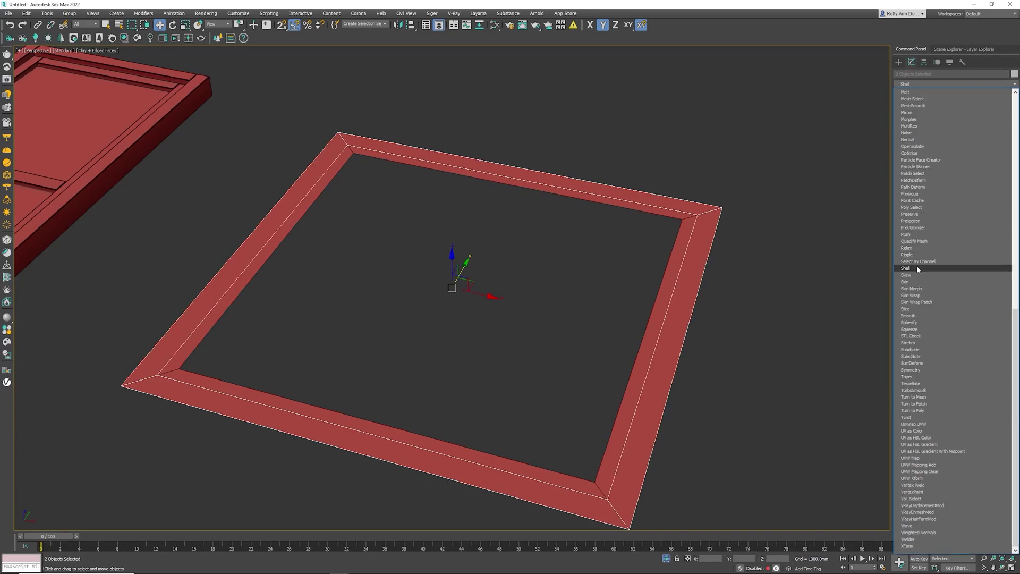
click(917, 268)
double_click(973, 219)
text(30)
key(Tab)
text(30)
key(Return)
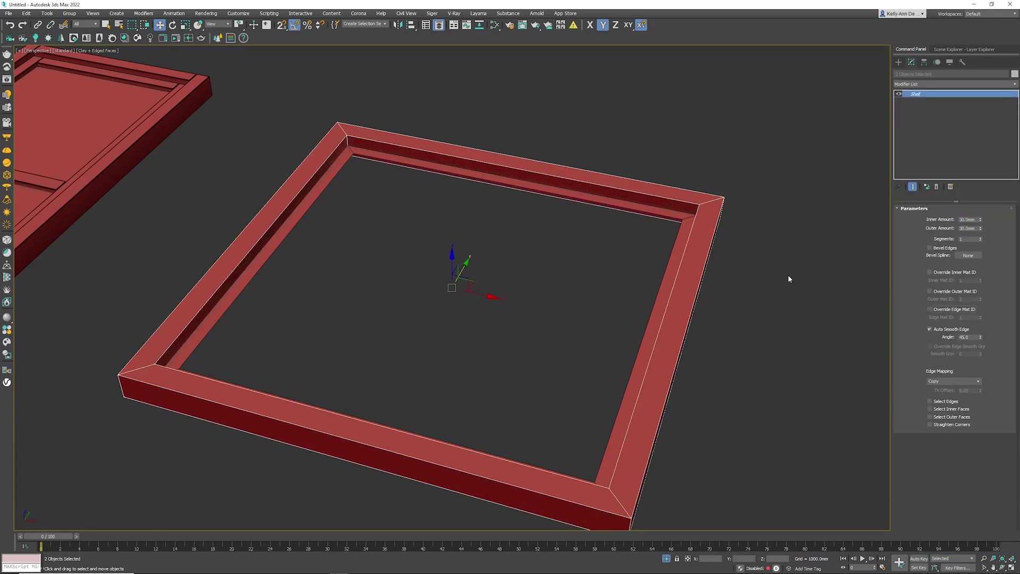
Shell both inner frame objects together with an inner amount of 15 mm
click(789, 277)
click(686, 221)
click(673, 217)
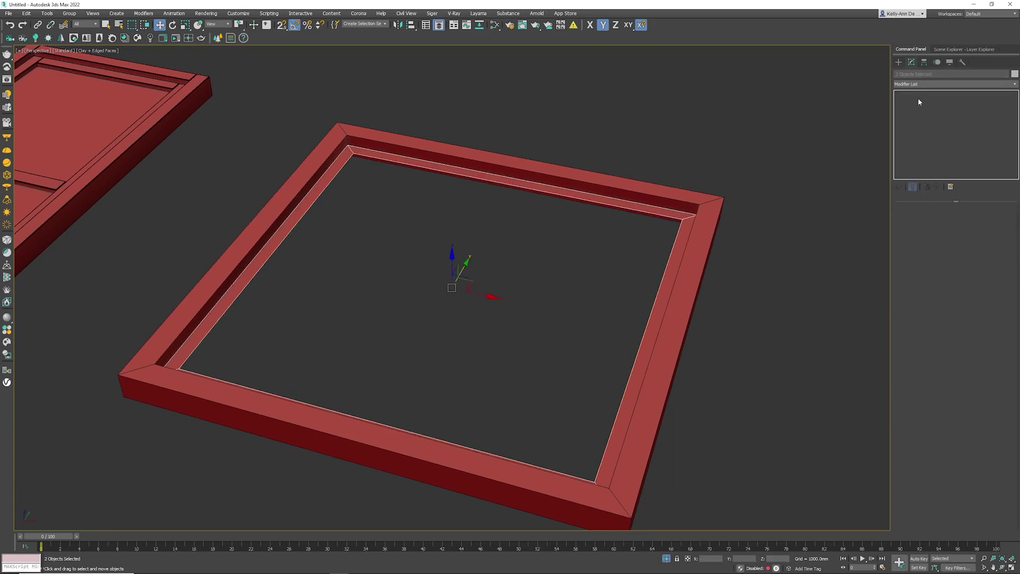
click(917, 83)
text(sh)
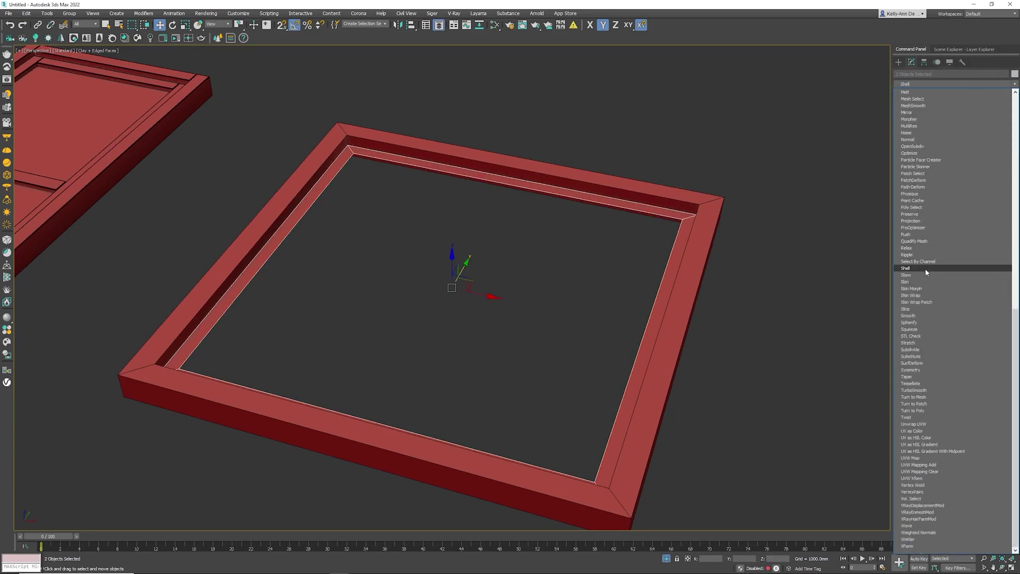
click(926, 270)
double_click(970, 219)
text(15)
key(Tab)
text(1)
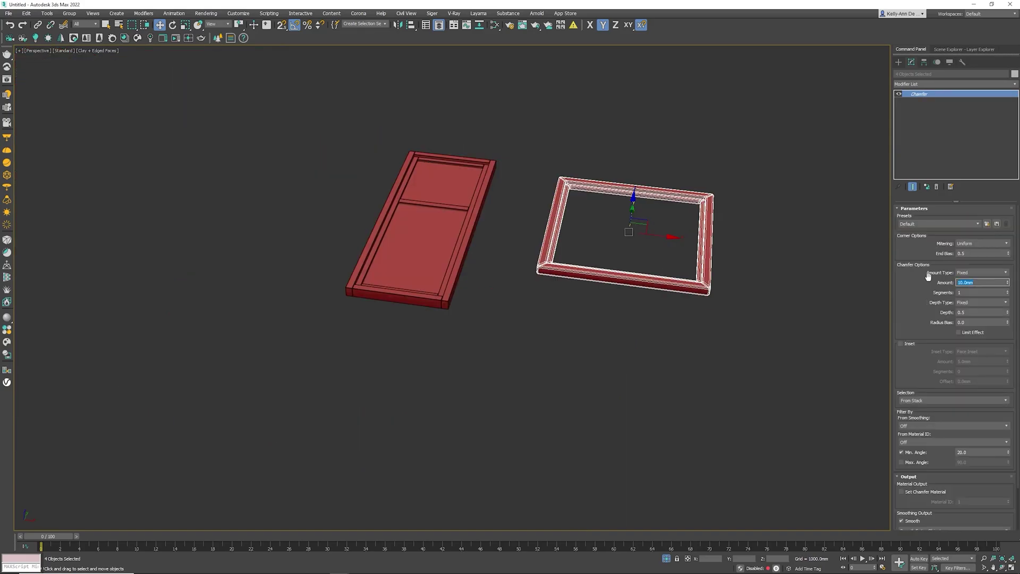
Chamfer all four frame objects with an amount of 2 mm and 2 segments
text(2)
key(Tab)
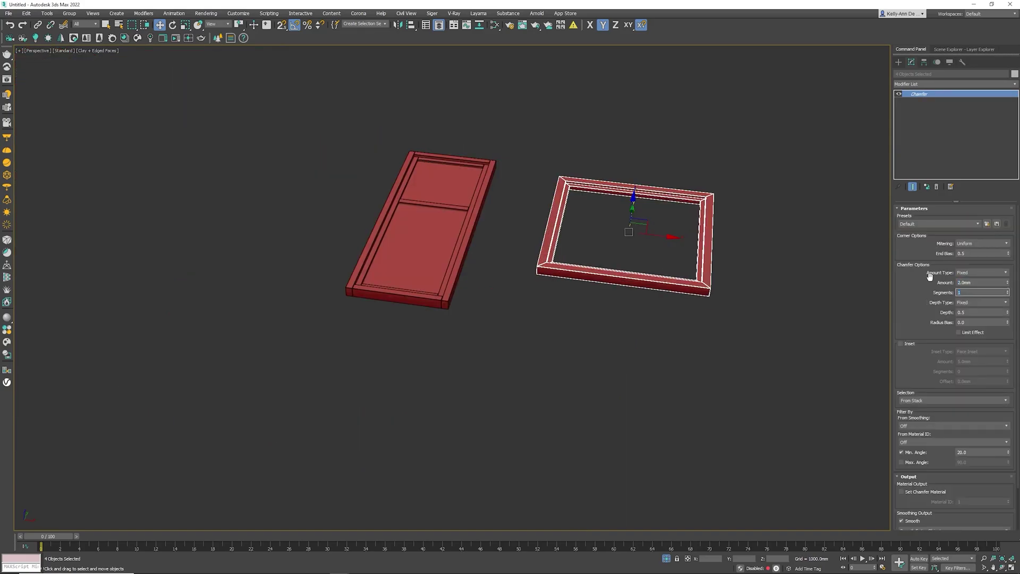
text(2)
key(Return)
click(785, 225)
Turn off edged faces display, check the chamfered frame corner up close, and unhide all objects
key(F4)
scroll(571, 186, up, 10)
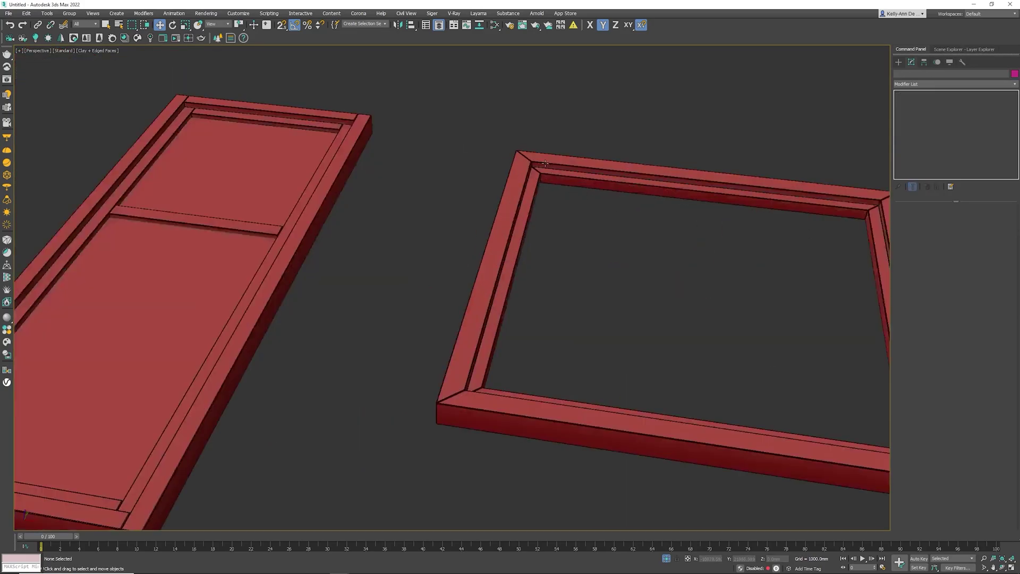
alt+middle_drag(456, 174, 511, 234)
middle_drag(511, 234, 537, 385)
scroll(433, 183, up, 5)
scroll(458, 280, down, 4)
right_click(484, 263)
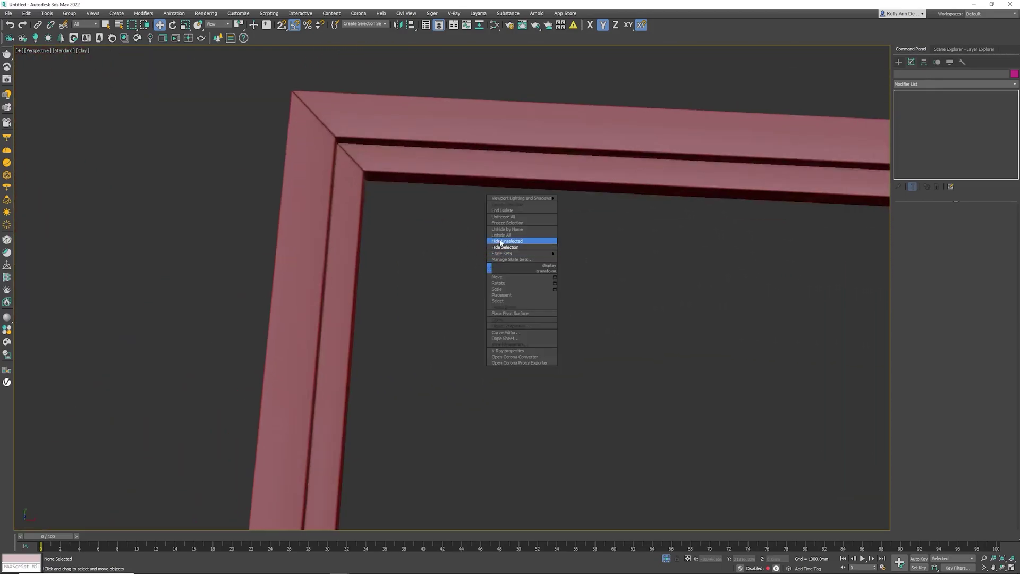
click(499, 236)
Apply a Symmetry modifier on the Z axis to the square window and move its mirror plane to stack two panes vertically
click(960, 75)
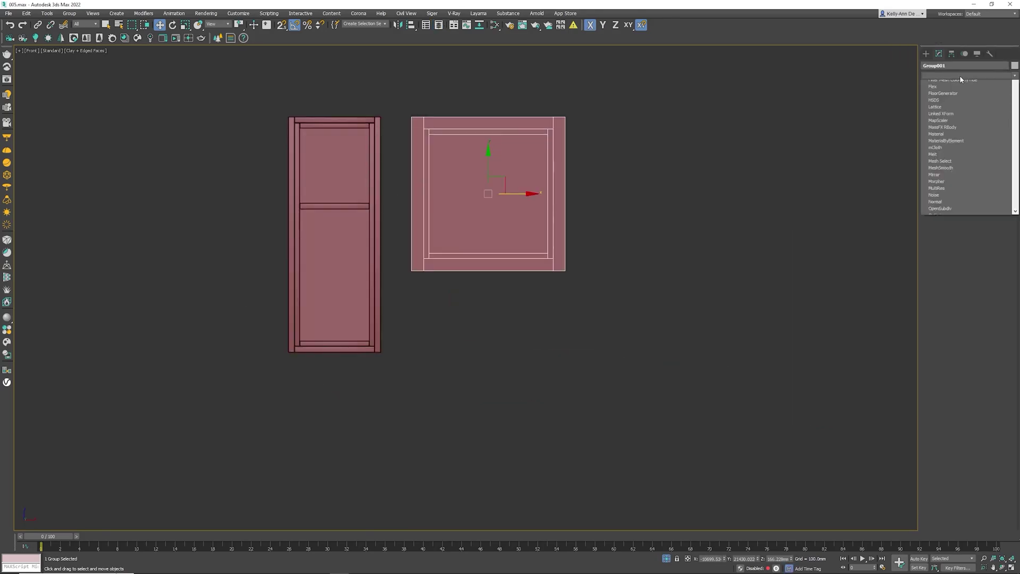
click(965, 367)
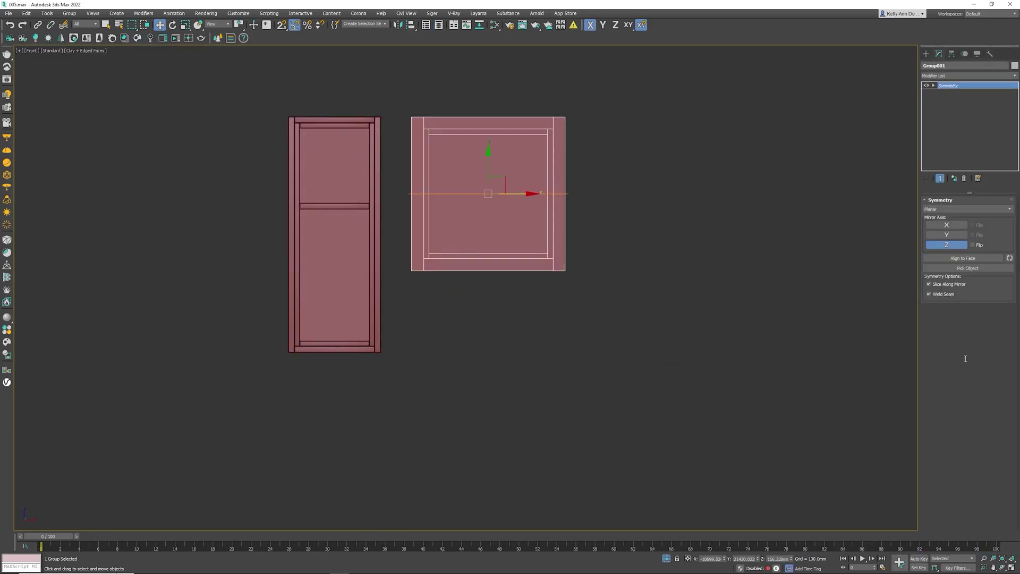
click(943, 93)
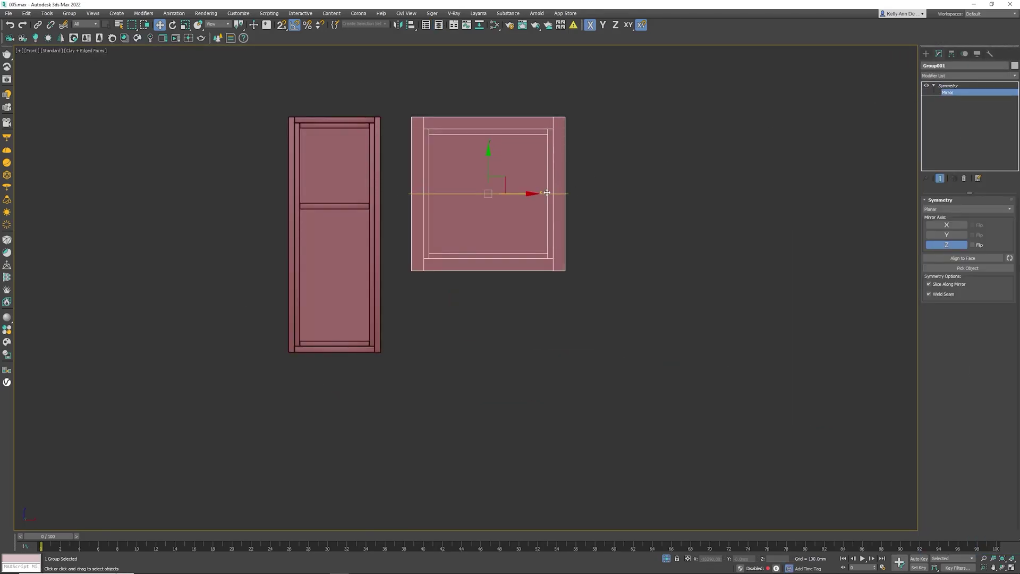
click(489, 169)
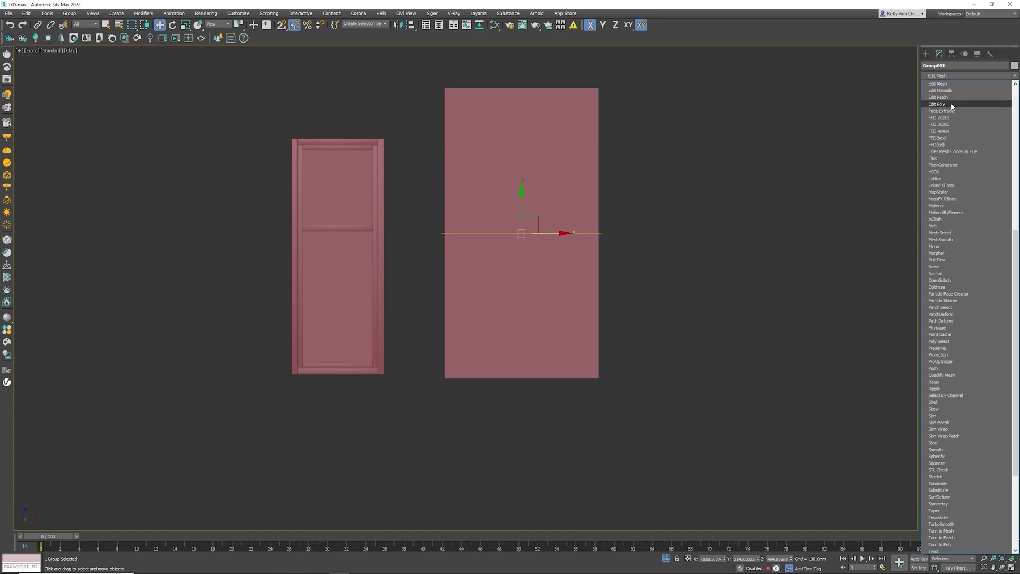
Add an Edit Poly modifier to the mirrored window and move its vertices to lengthen the lower pane and widen the window
click(938, 104)
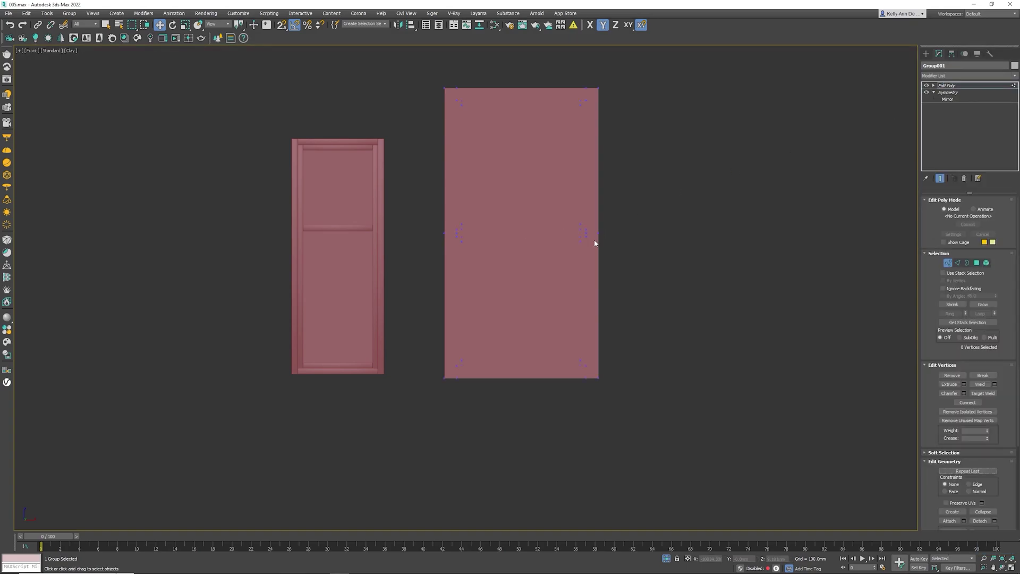
key(F4)
drag(414, 335, 629, 441)
scroll(504, 250, down, 5)
drag(511, 264, 512, 320)
drag(524, 187, 570, 367)
drag(569, 258, 618, 258)
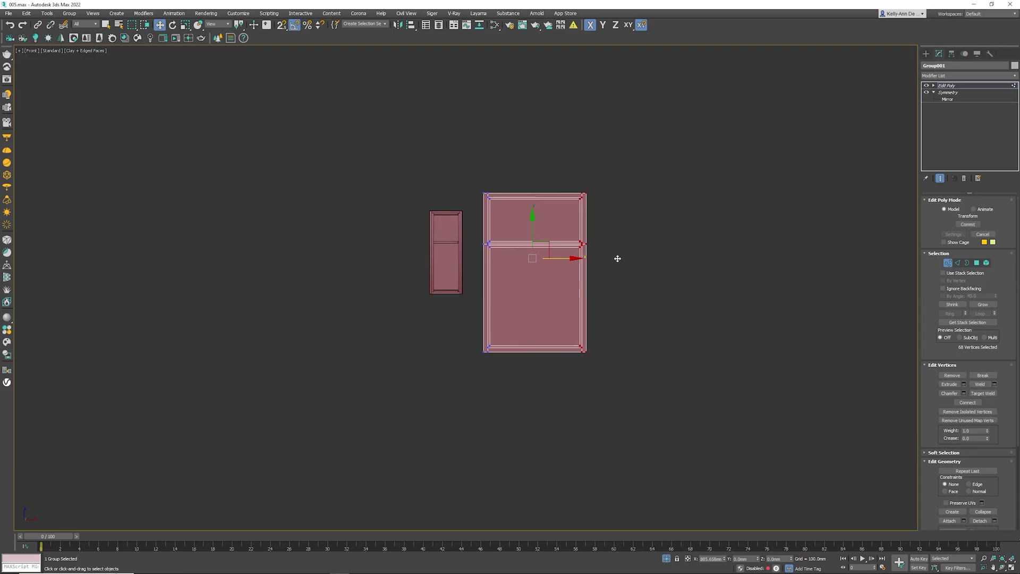